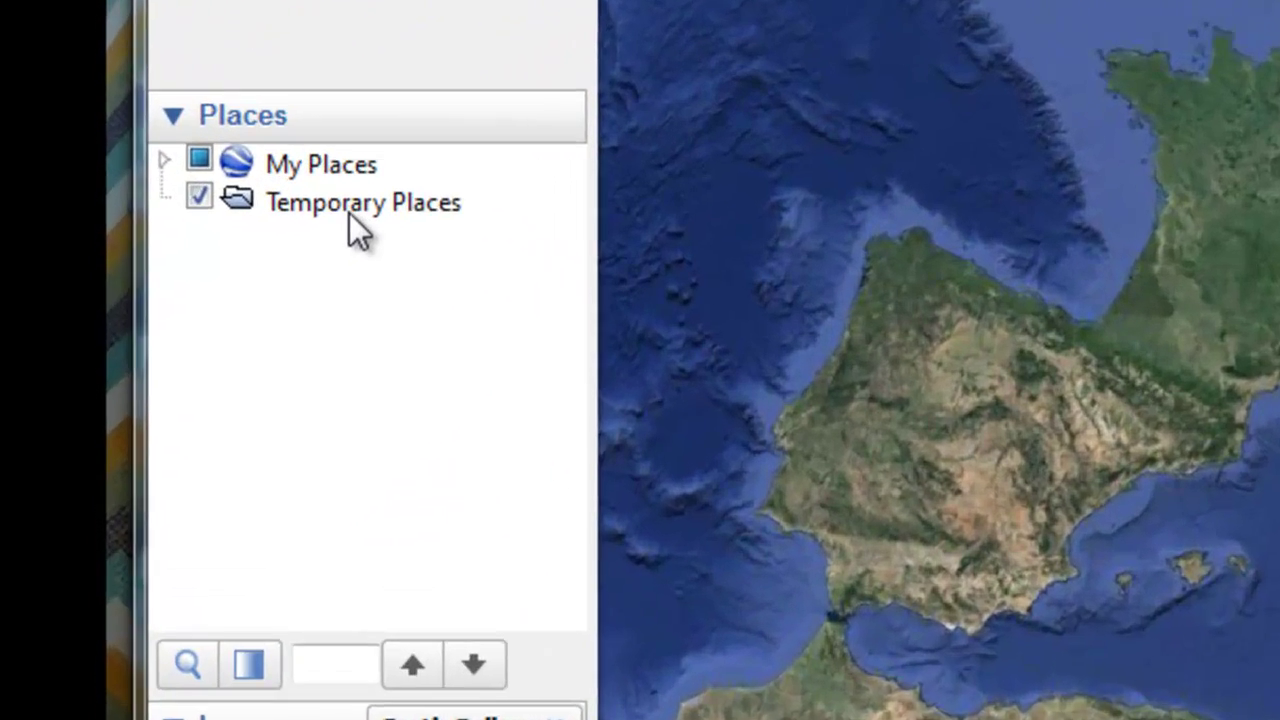
- Create a folder named "Istanbul to Barcelona" inside Temporary Places
right_click(334, 207)
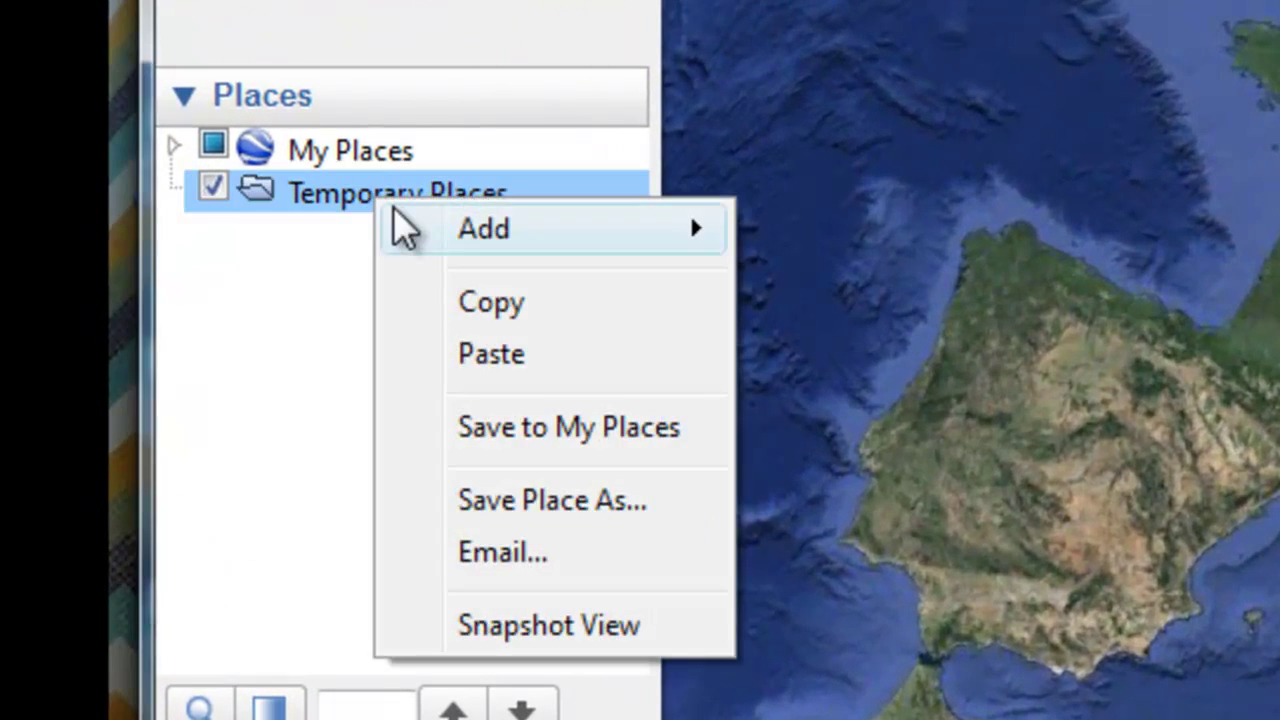
mouse_move(447, 241)
left_click(856, 247)
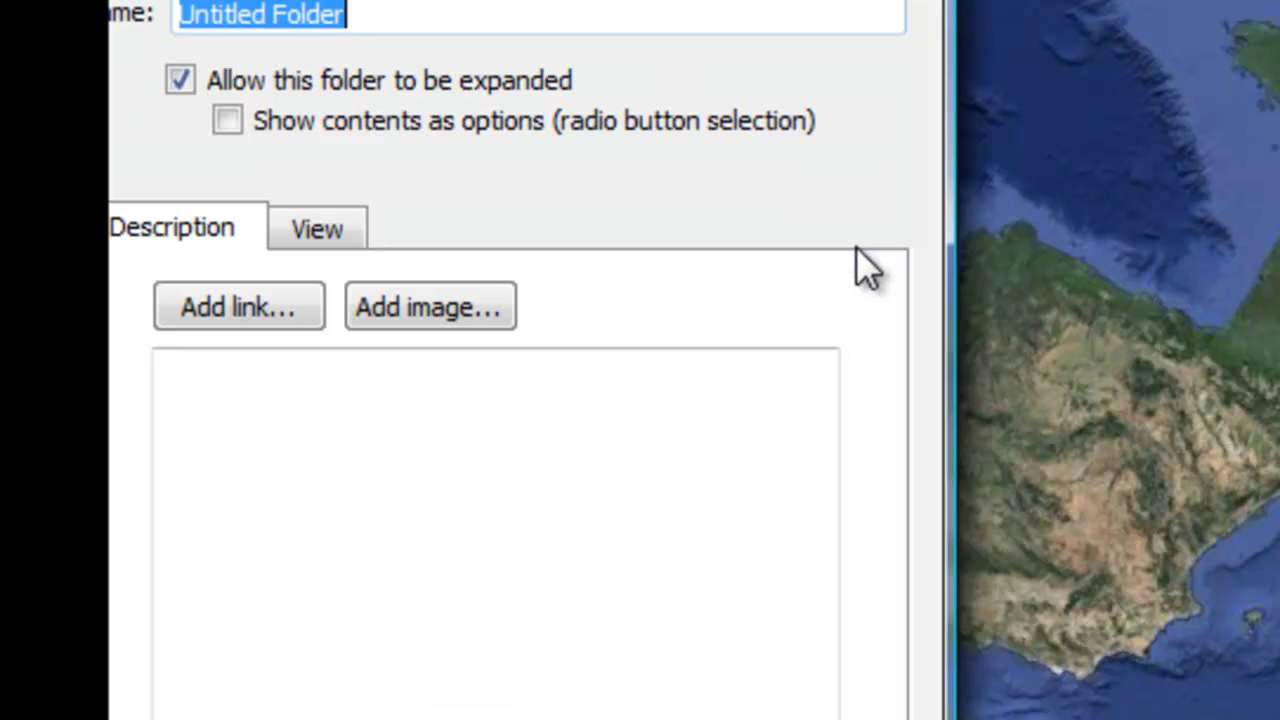
left_click_drag(406, 20, 122, 18)
type("I")
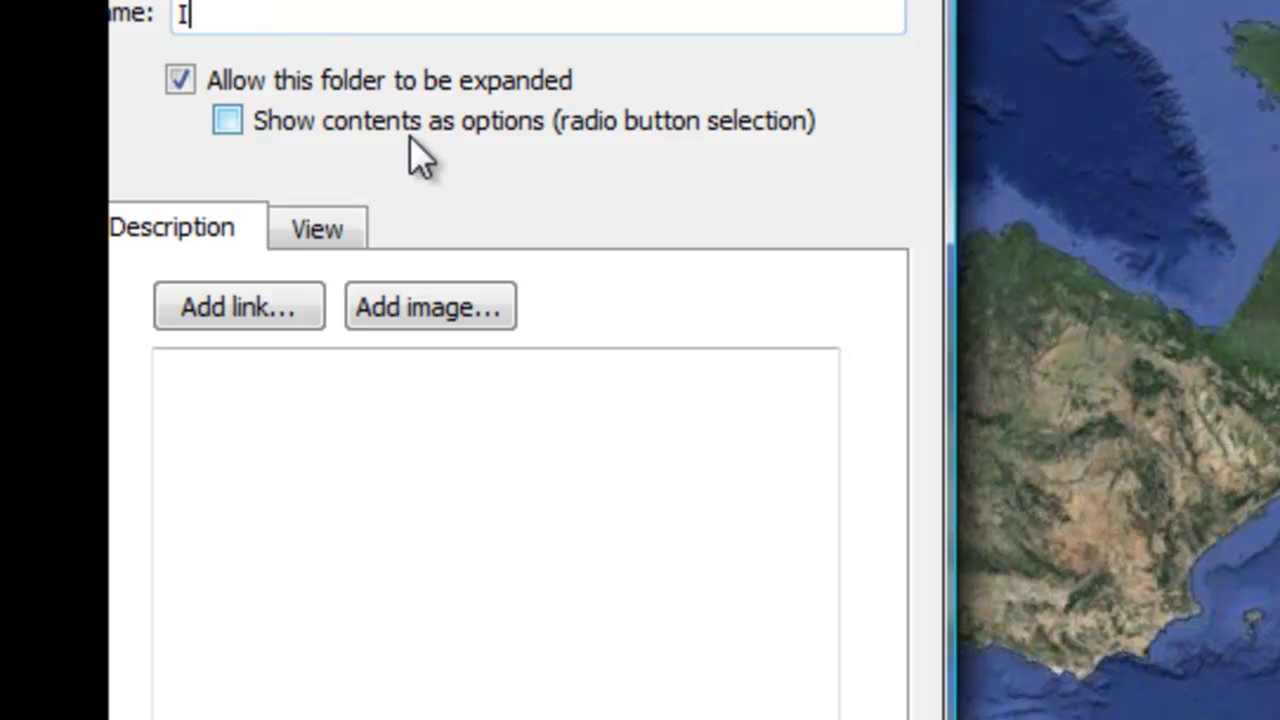
type("stanbul")
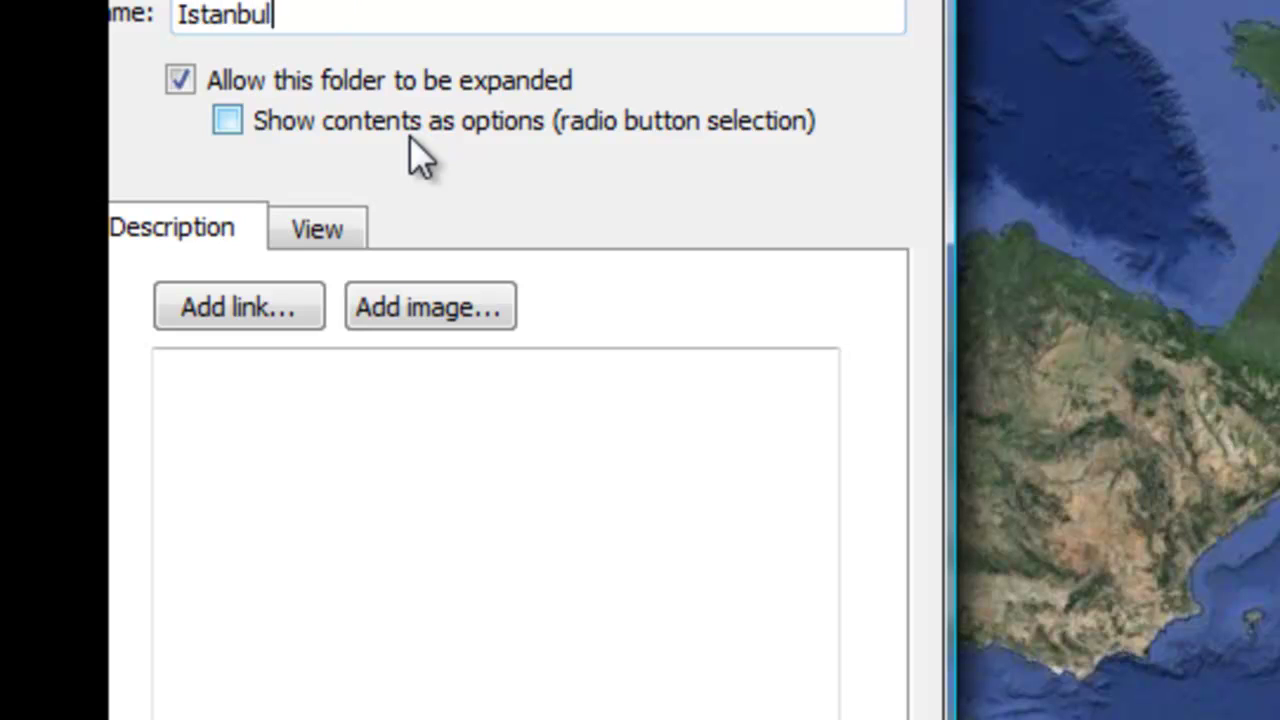
type(" to Barcelona")
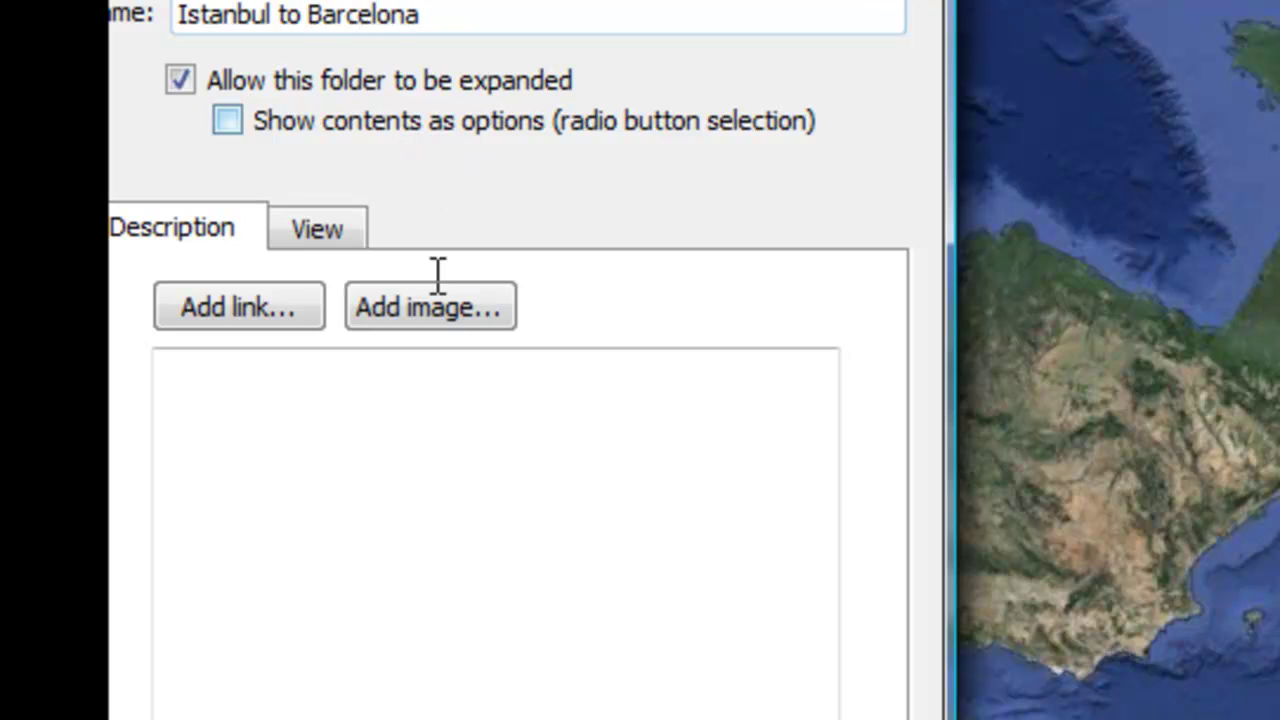
key("Return")
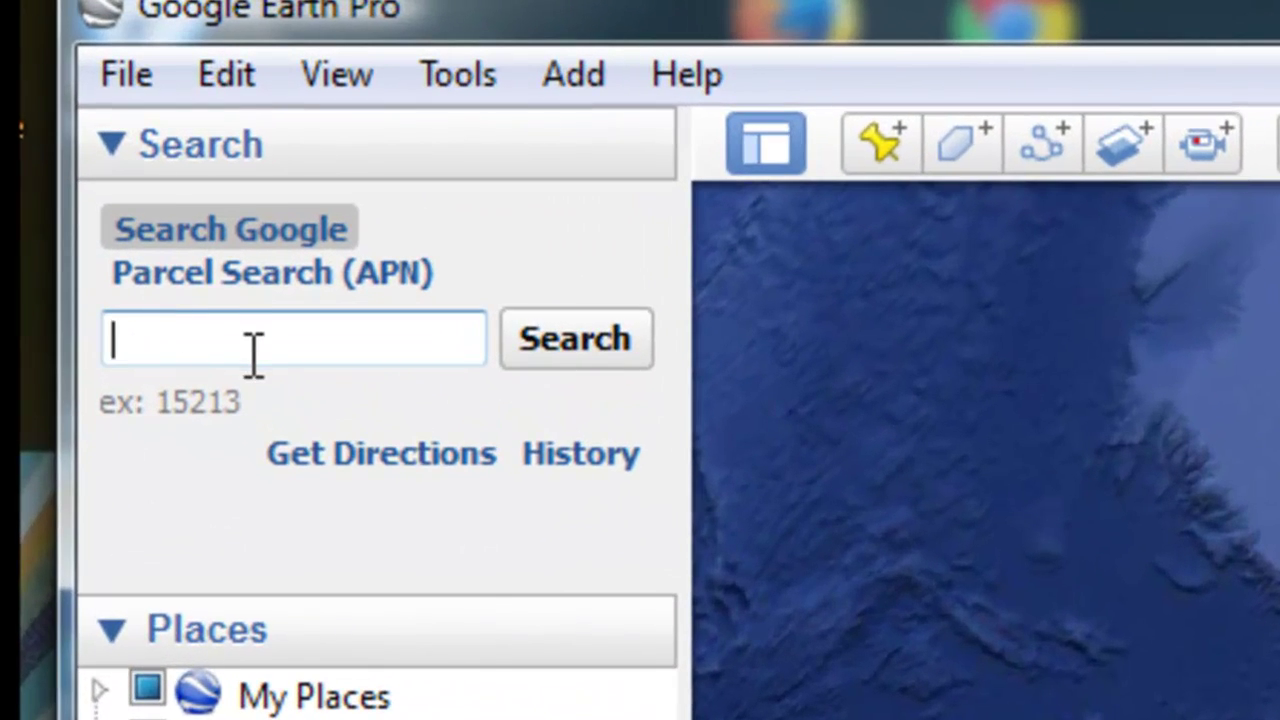
- Fly to İstanbul, Turkey by searching for it, and clear the search results from the map
type("Istanbul, Turkey")
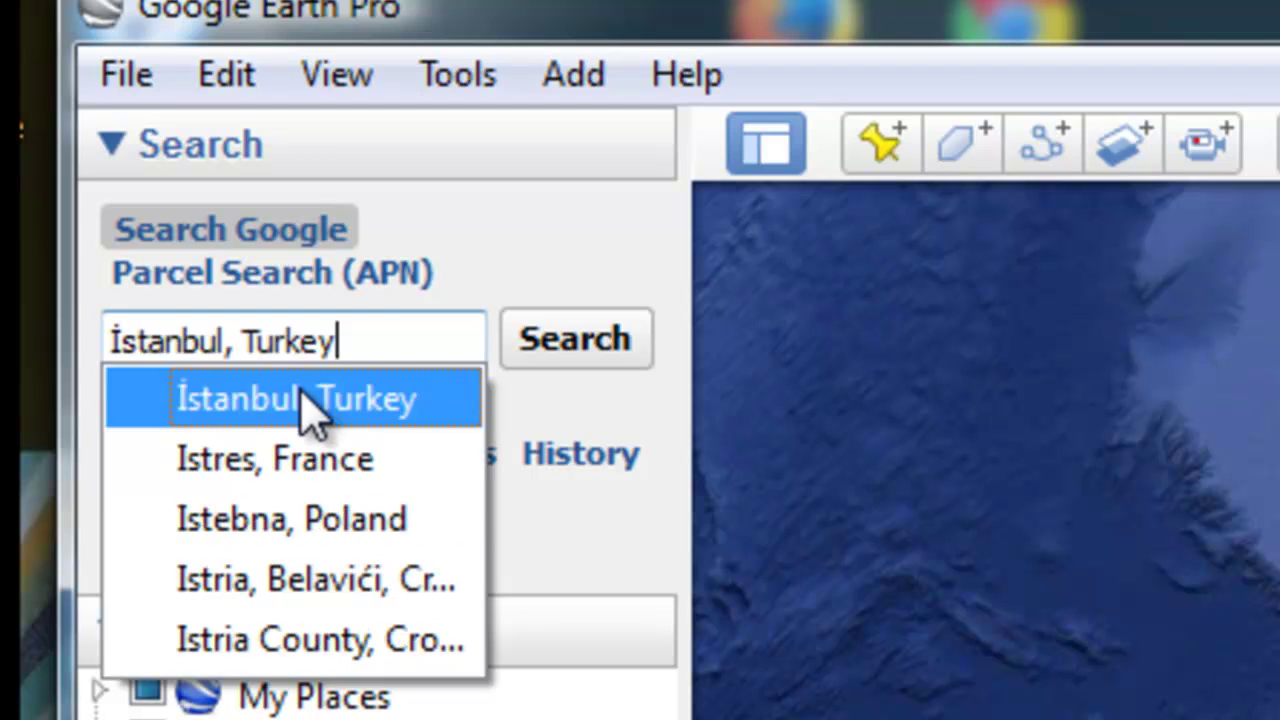
left_click(305, 396)
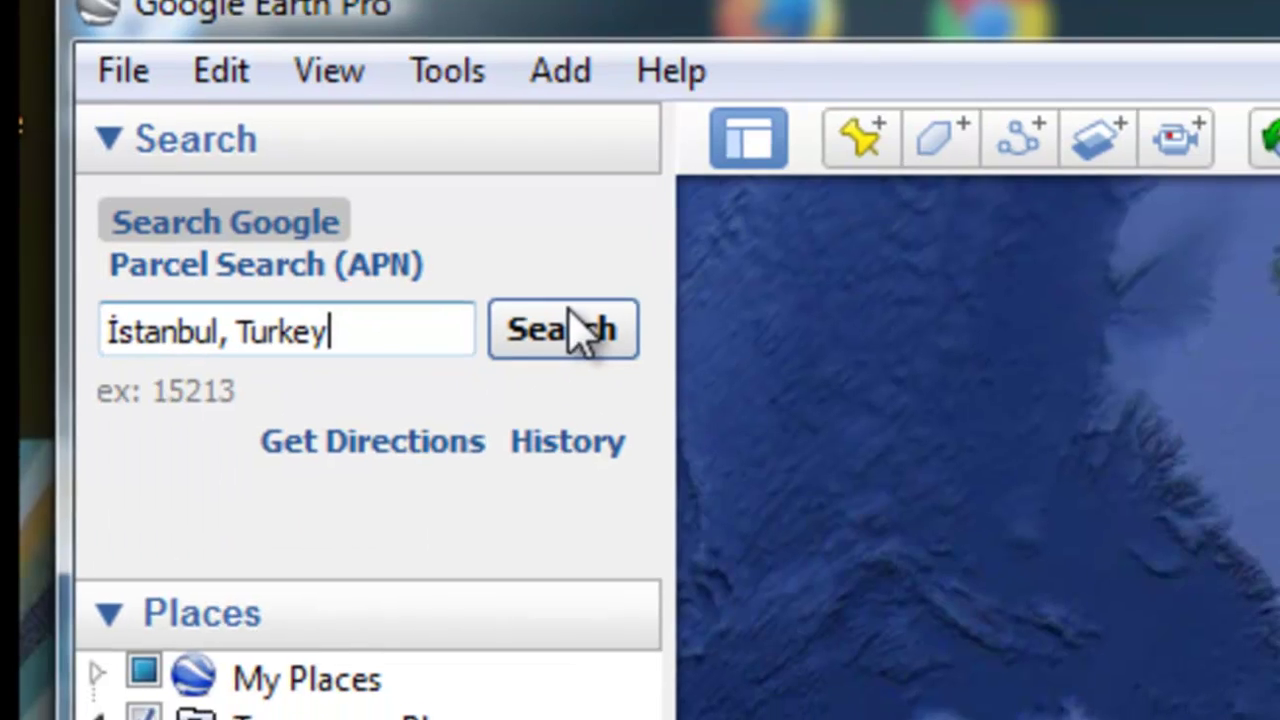
left_click(595, 340)
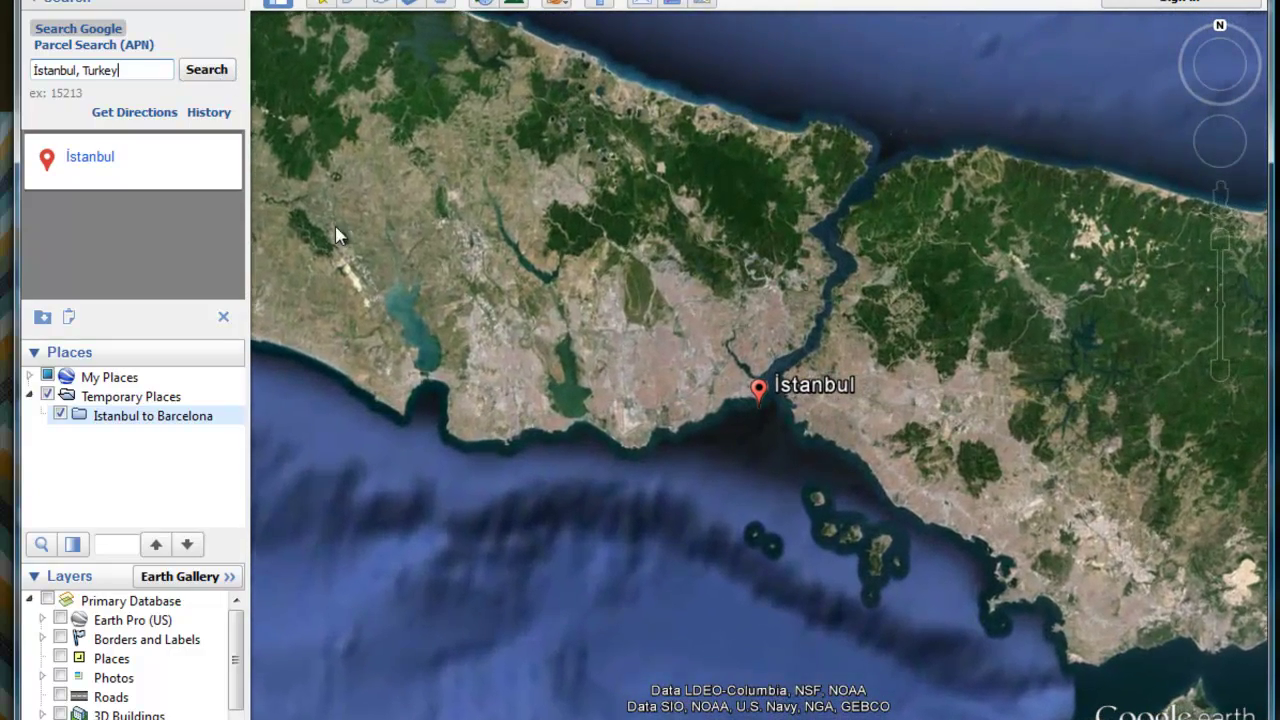
left_click(223, 320)
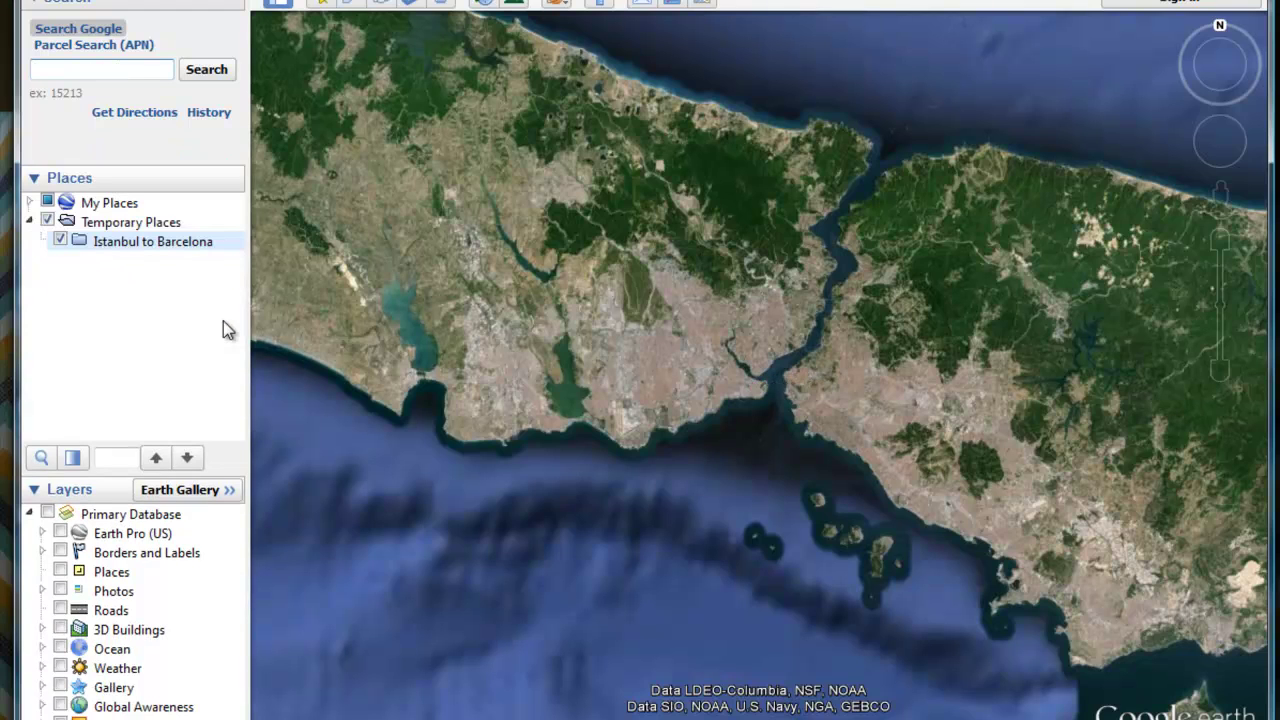
- Add a placemark on a close view of Istanbul with its label and icon opacity both set to 0%
left_click(1221, 244)
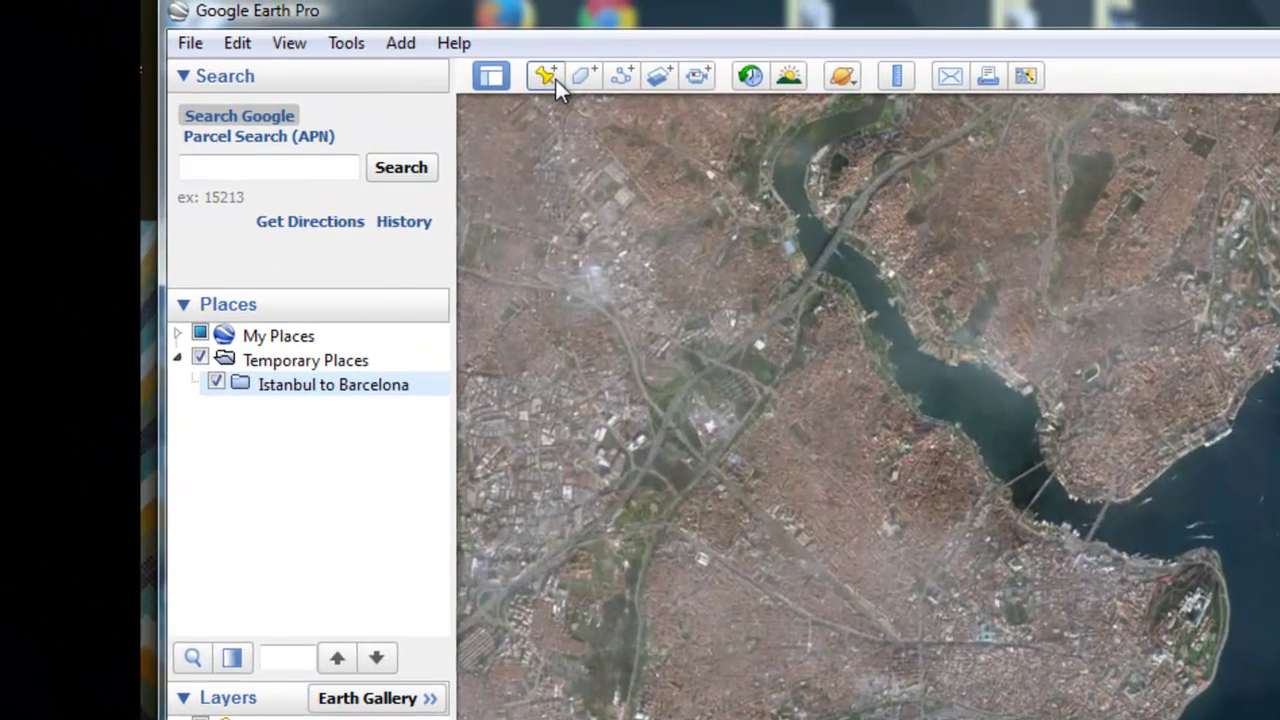
left_click(545, 77)
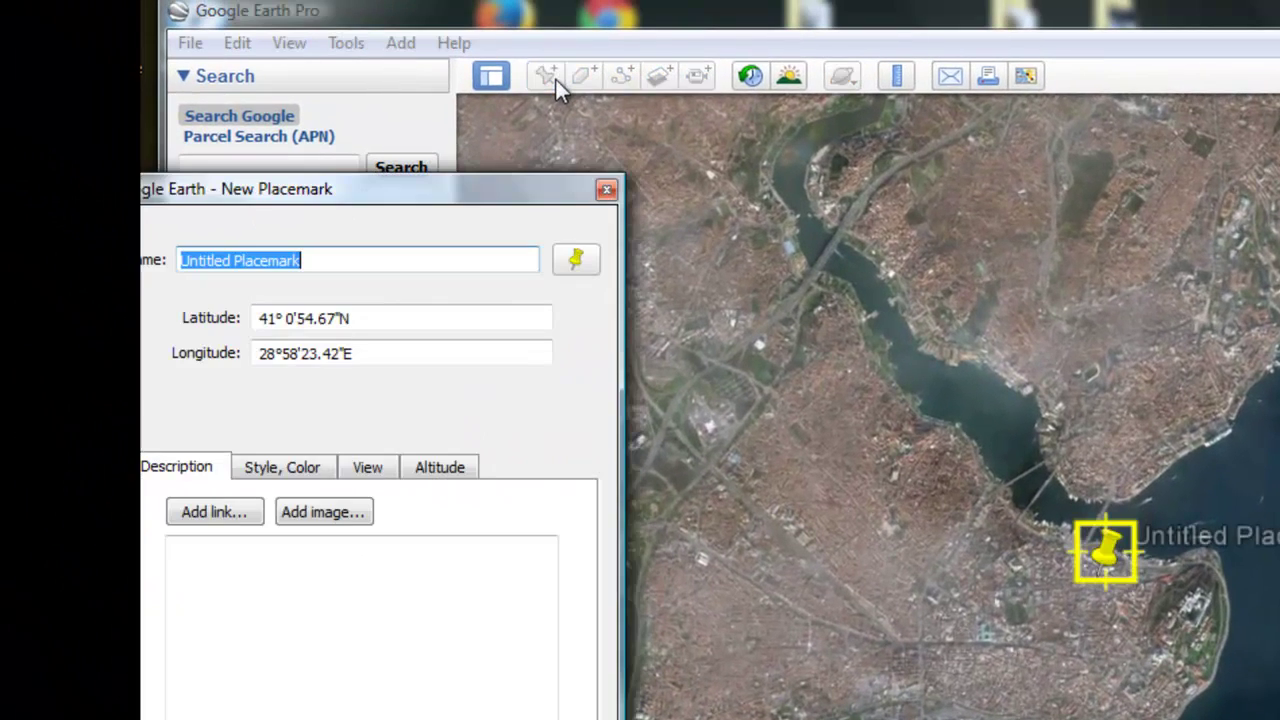
left_click_drag(411, 200, 487, 198)
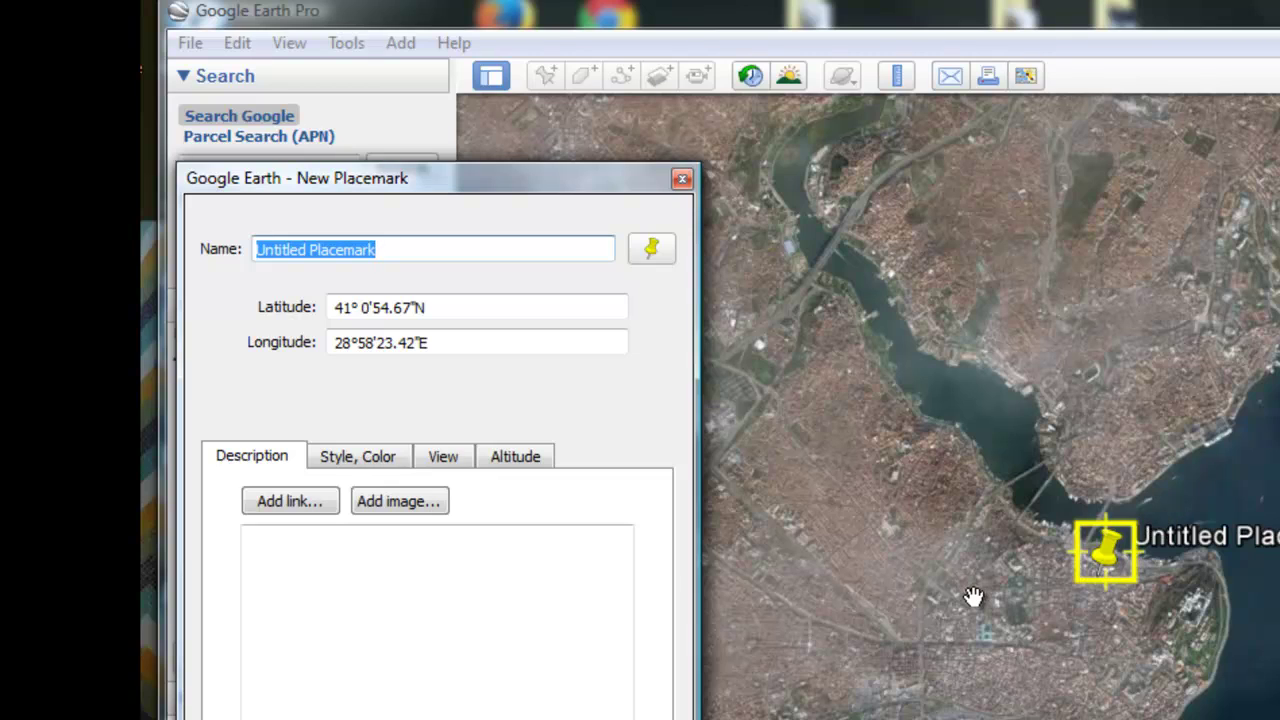
left_click(366, 461)
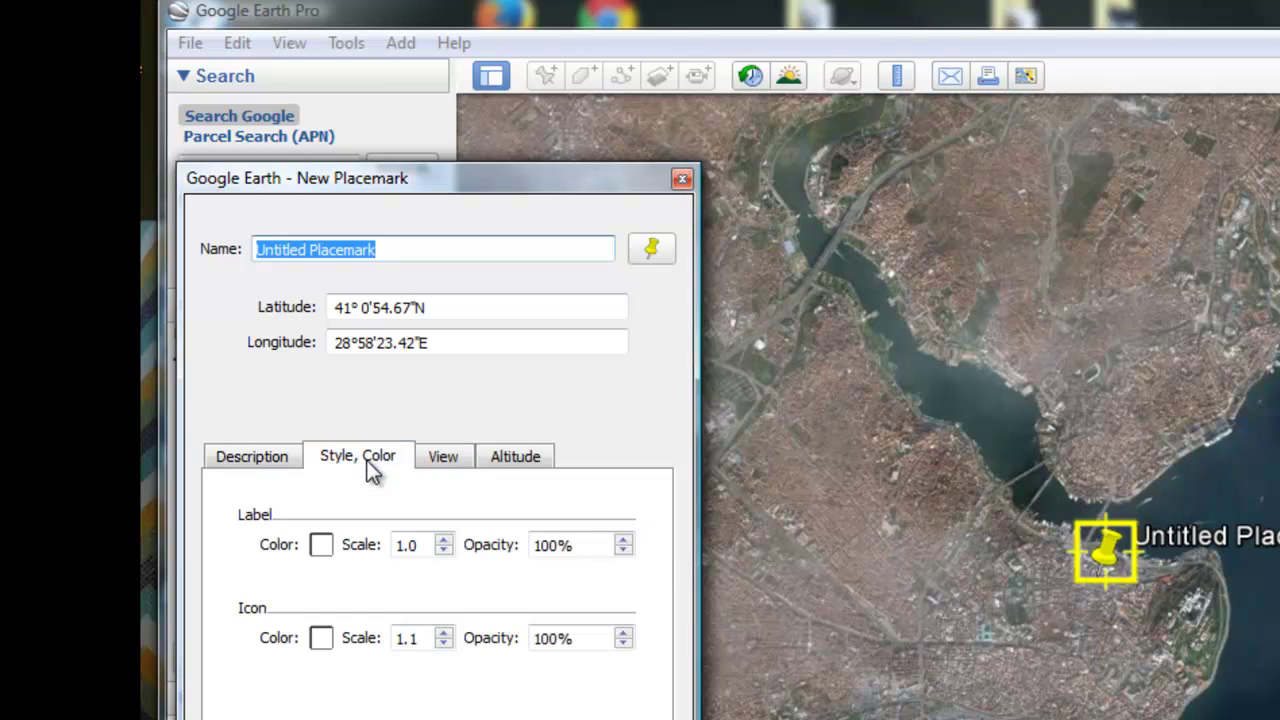
left_click(592, 545)
left_click_drag(592, 545, 531, 540)
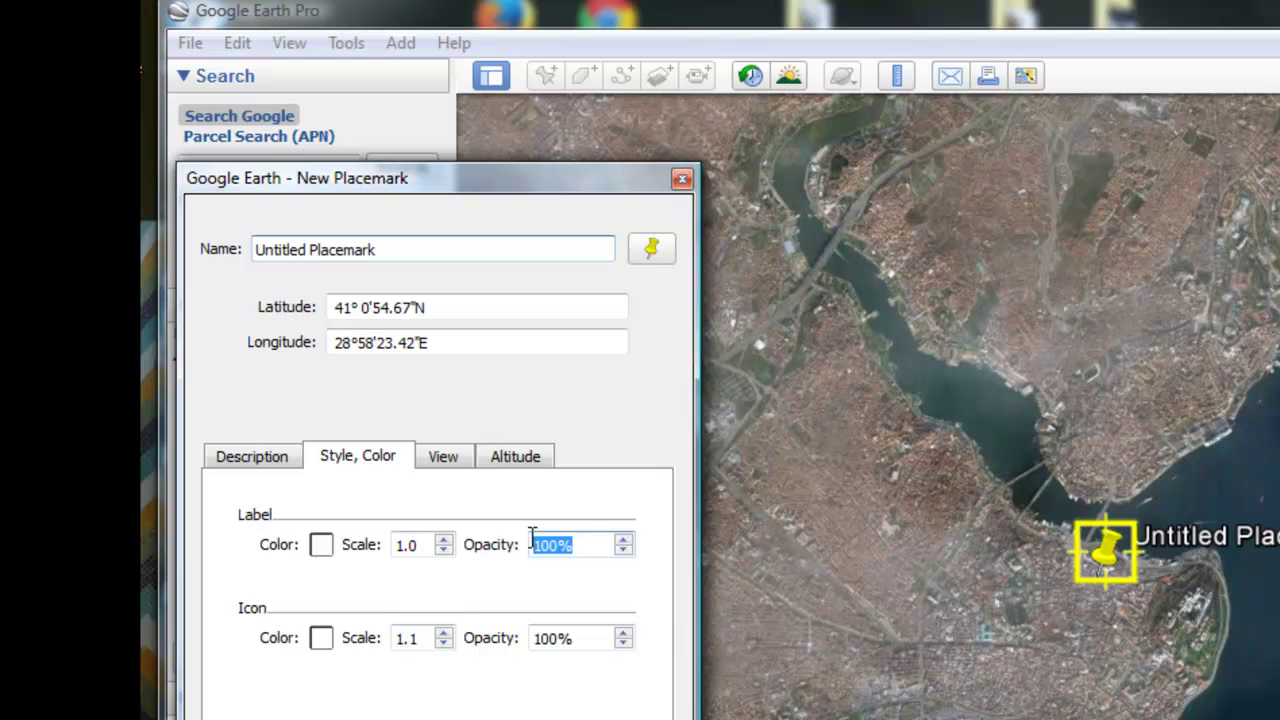
type("0")
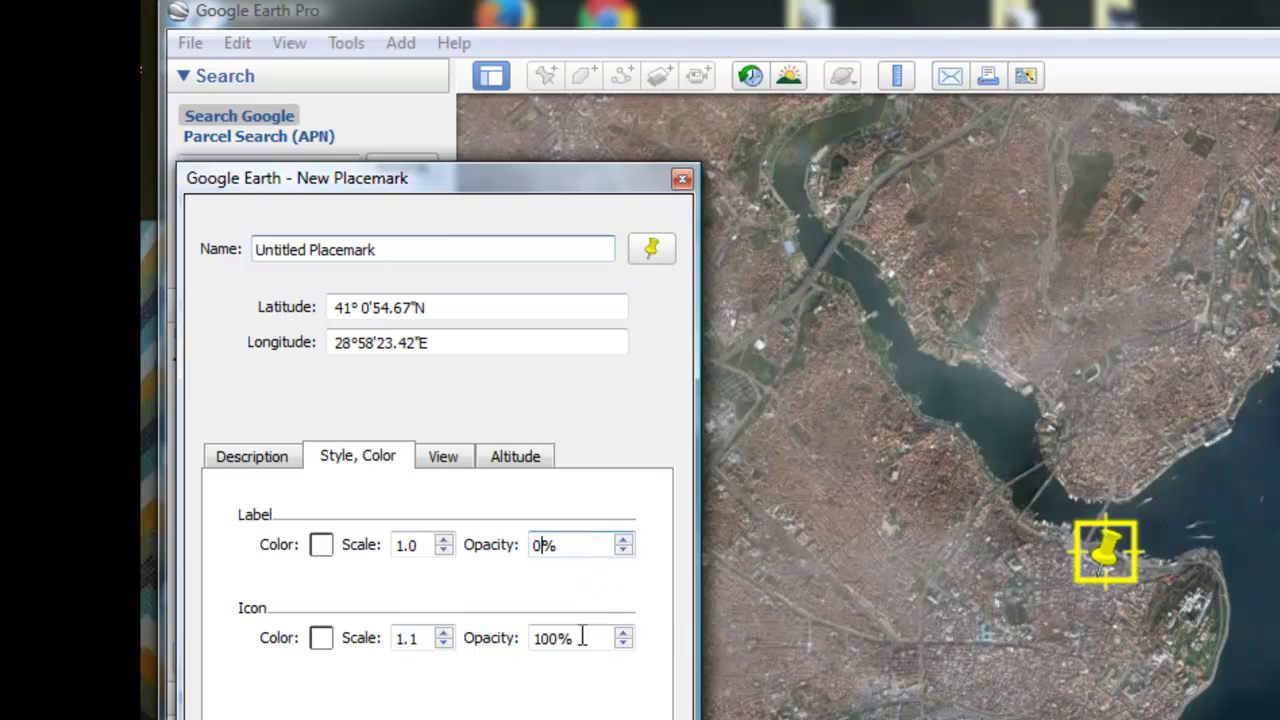
left_click_drag(591, 640, 530, 636)
type("0")
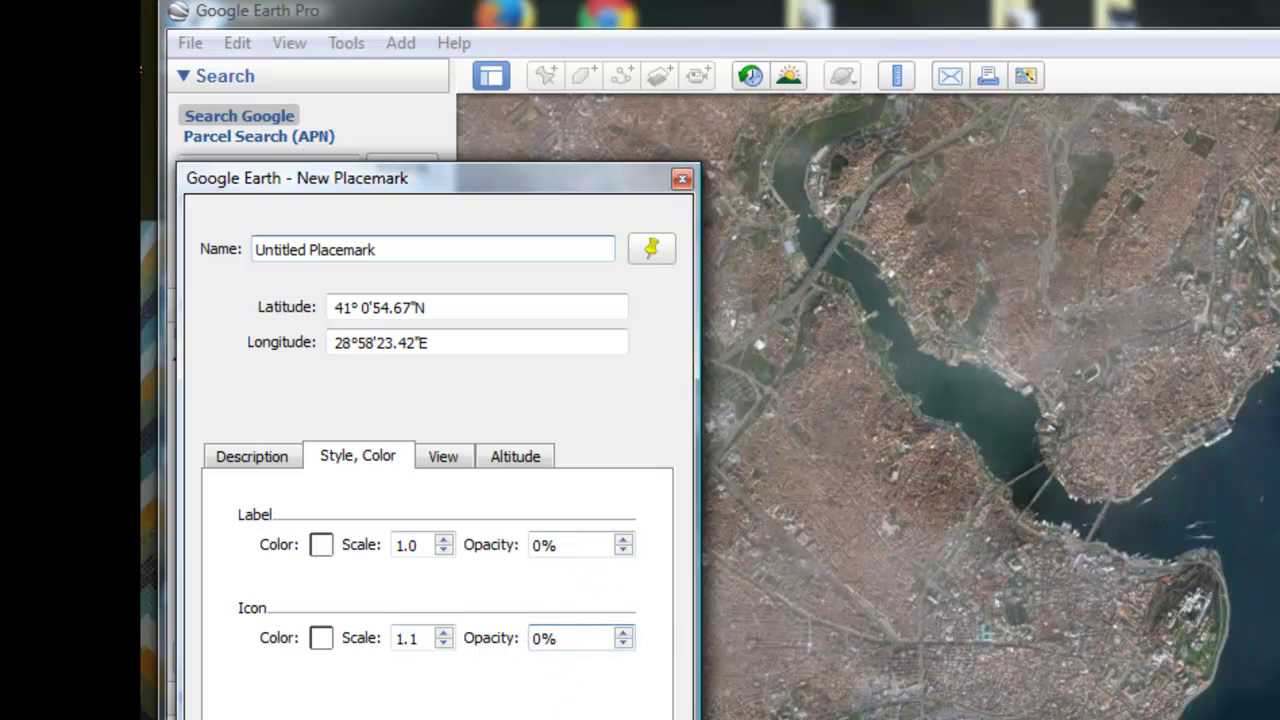
key("Return")
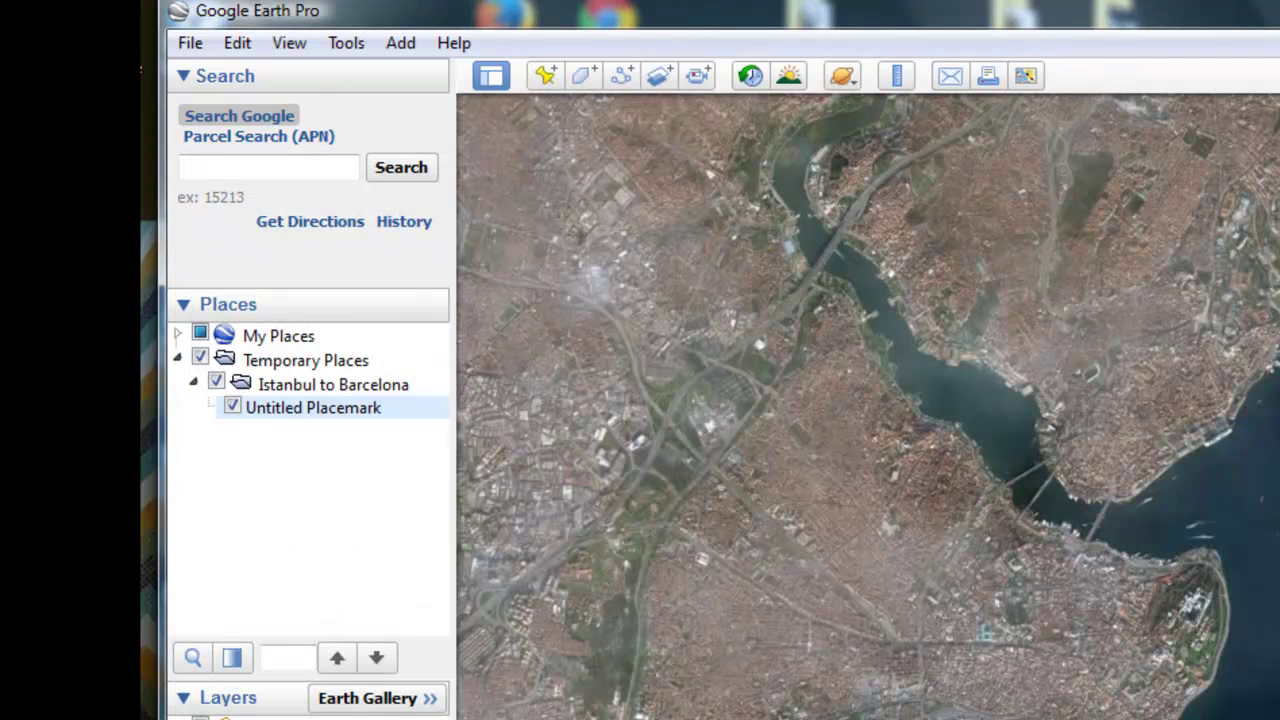
- Rename the untitled placemark in the "Istanbul to Barcelona" folder as "Istanbul"
right_click(331, 414)
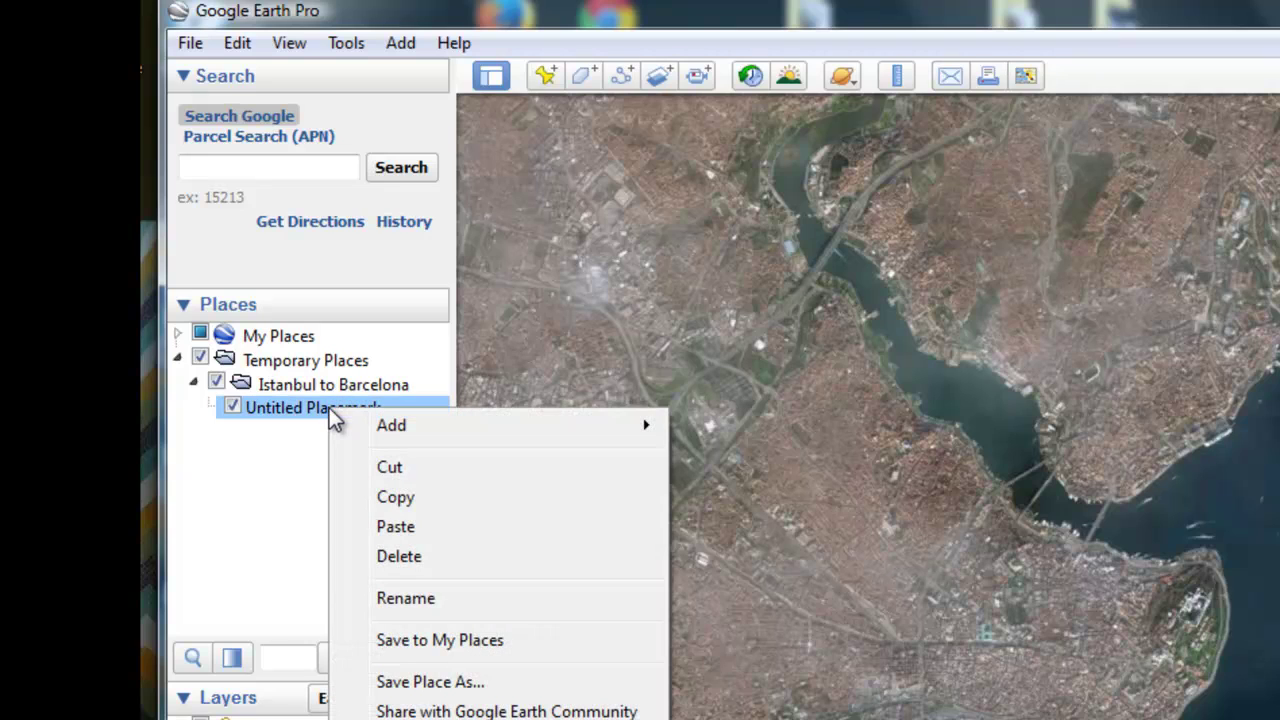
left_click(423, 599)
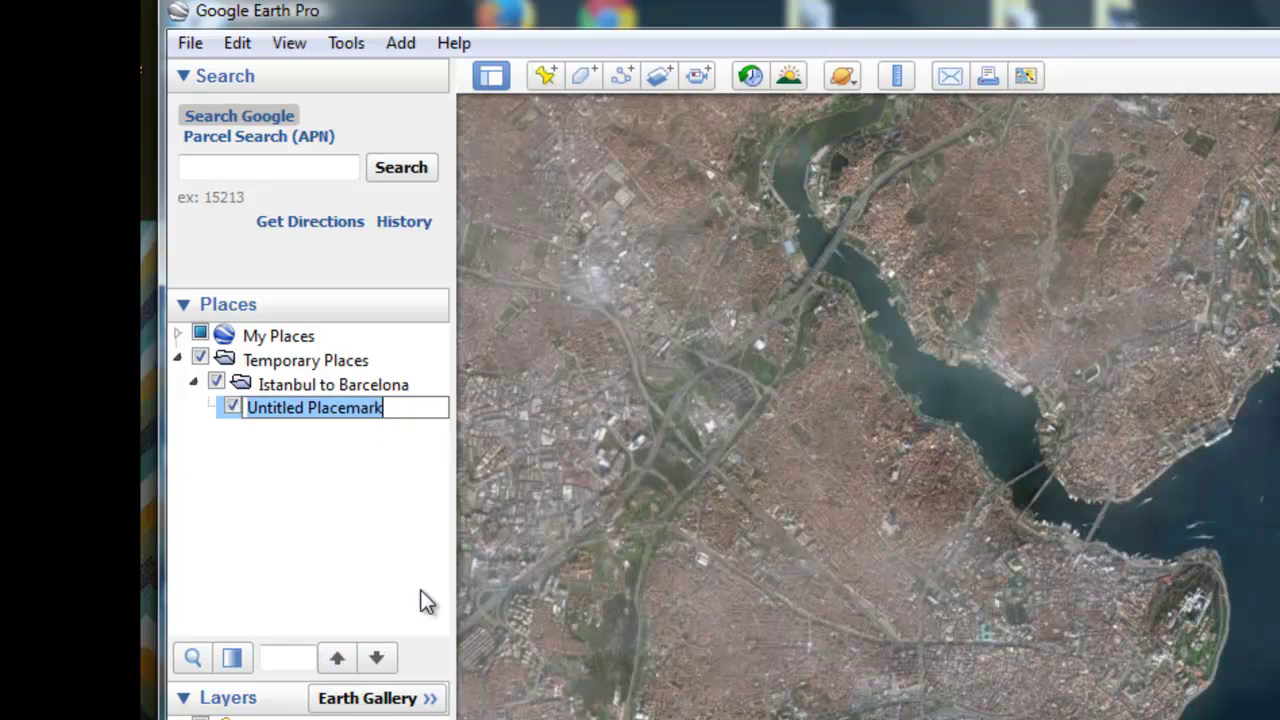
type("Istanbul")
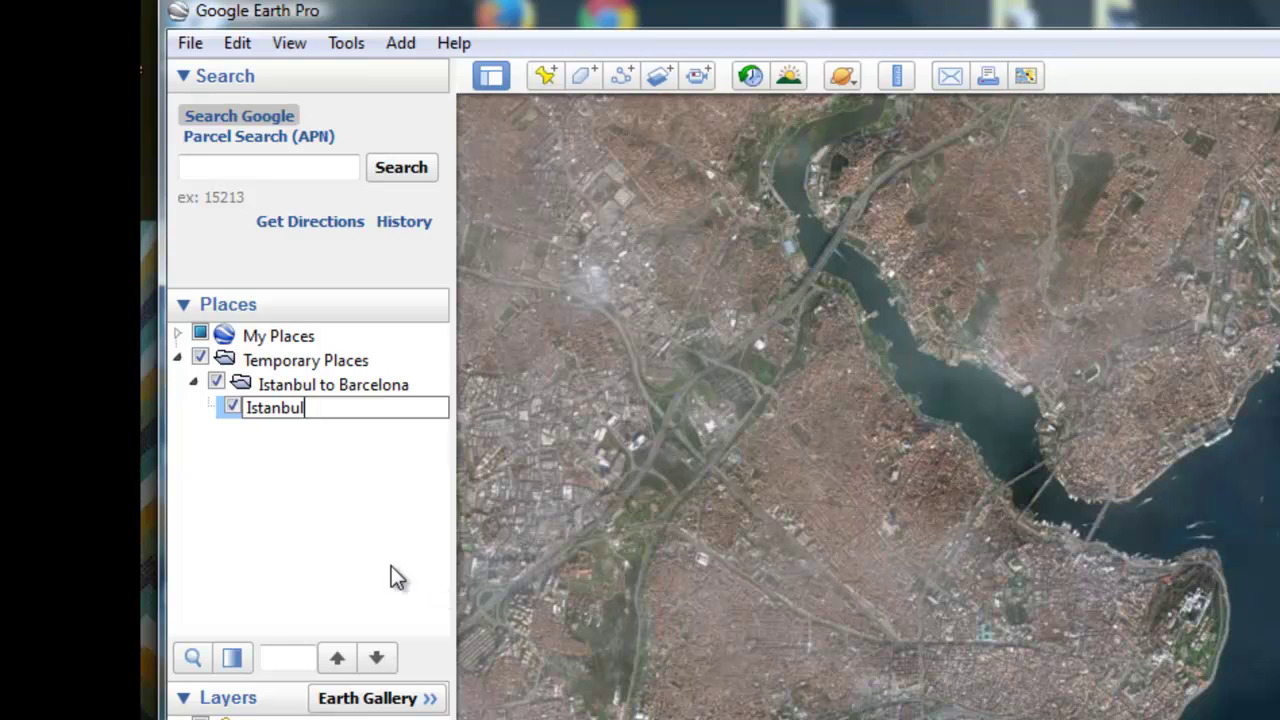
key("Return")
- Search for Venice, Metropolitan City of Venice, Italy and fly to it
left_click(256, 170)
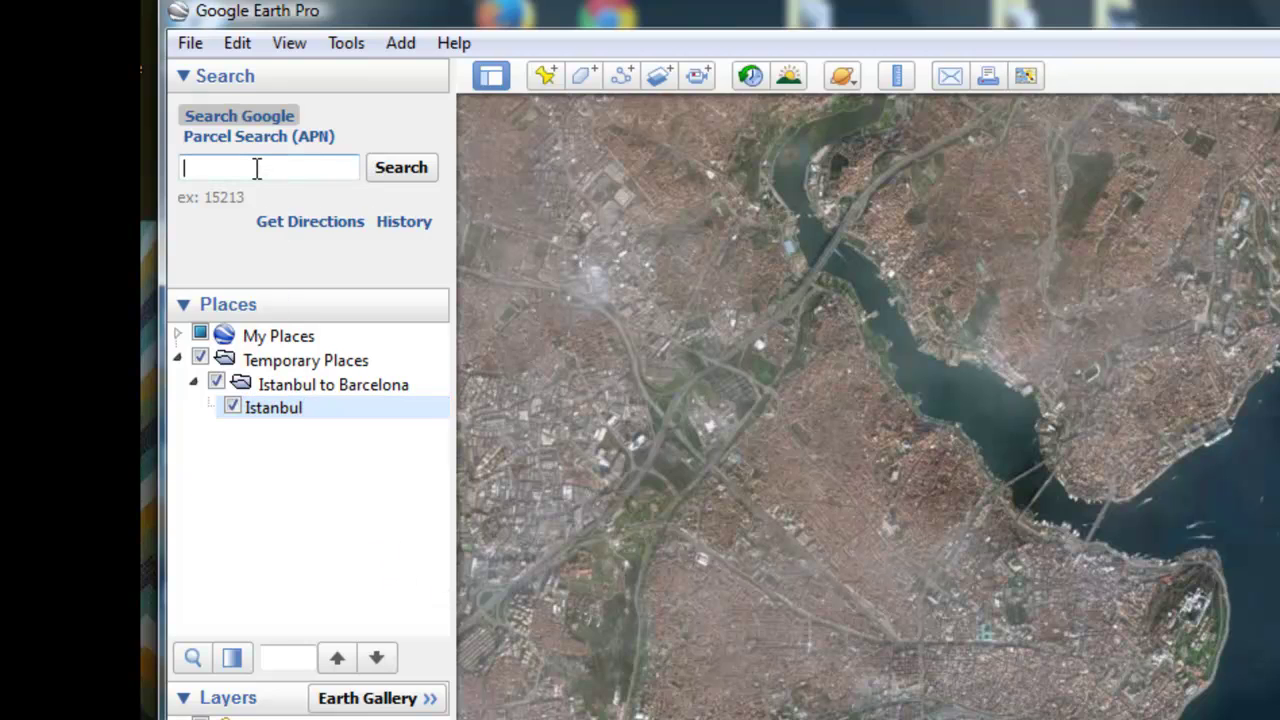
type("Venice")
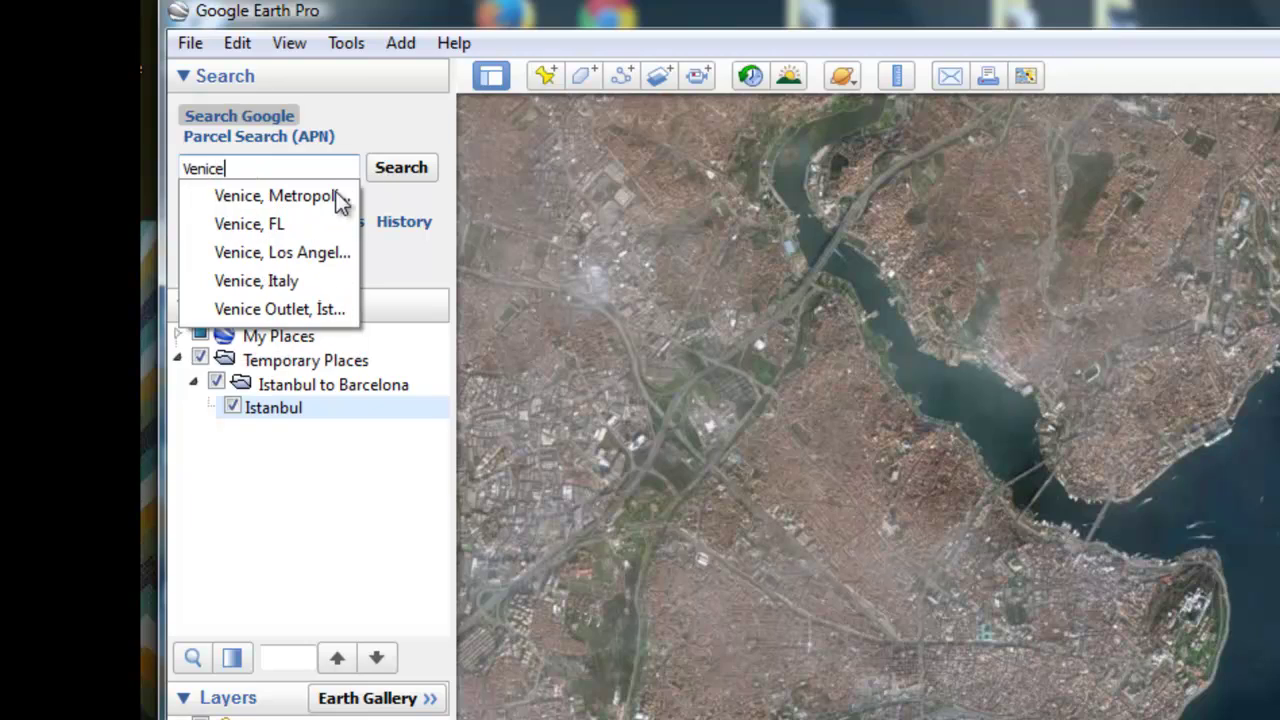
left_click(337, 197)
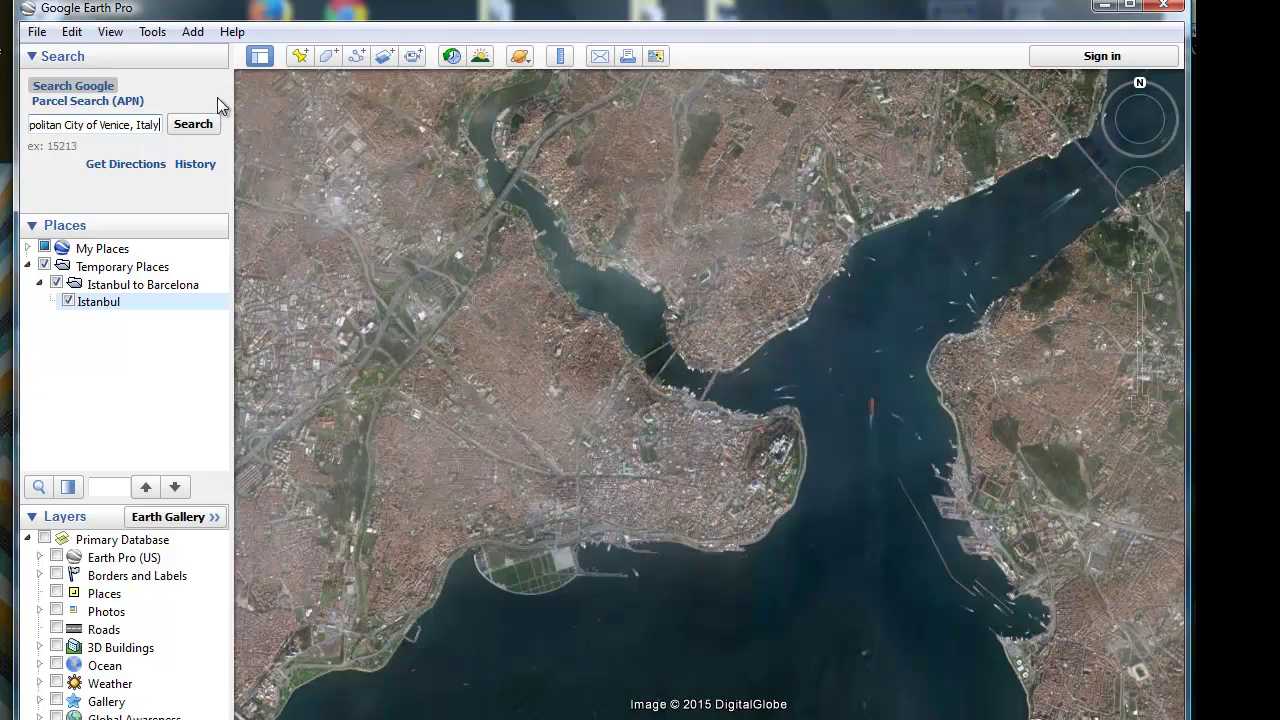
left_click(213, 124)
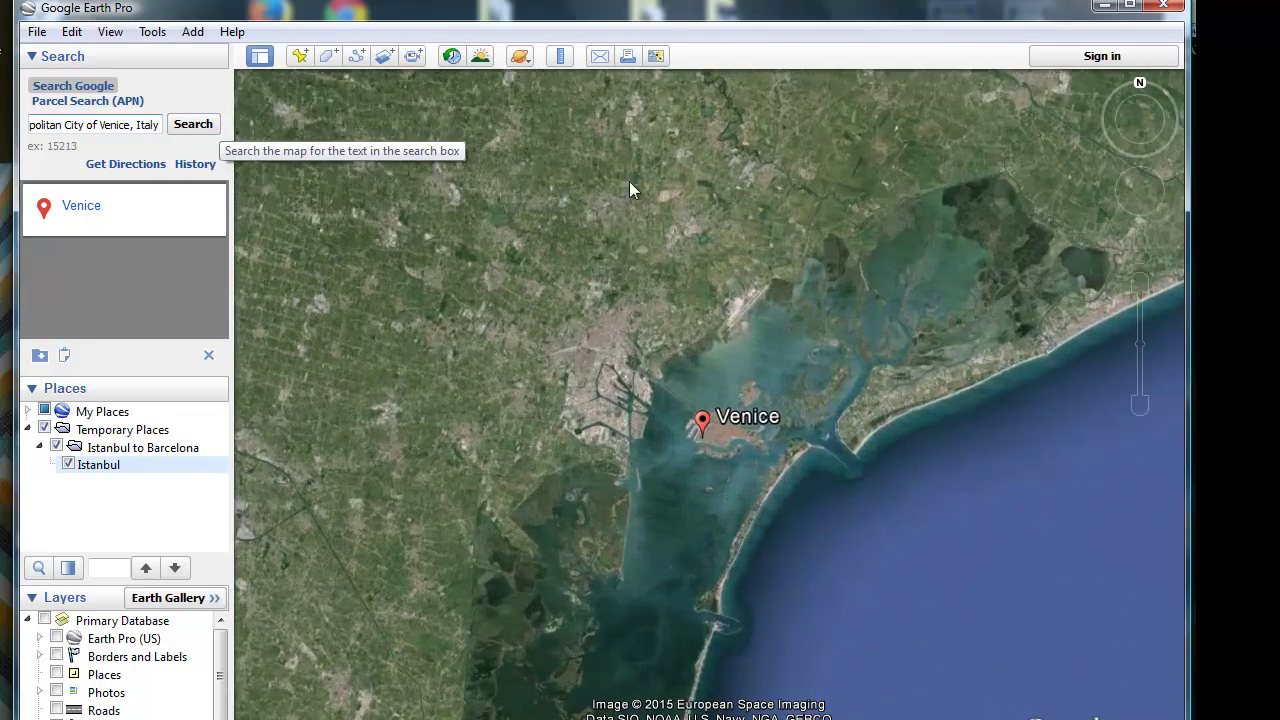
- Frame the main island of Venice from directly above, centred in a close view
left_click(1138, 283)
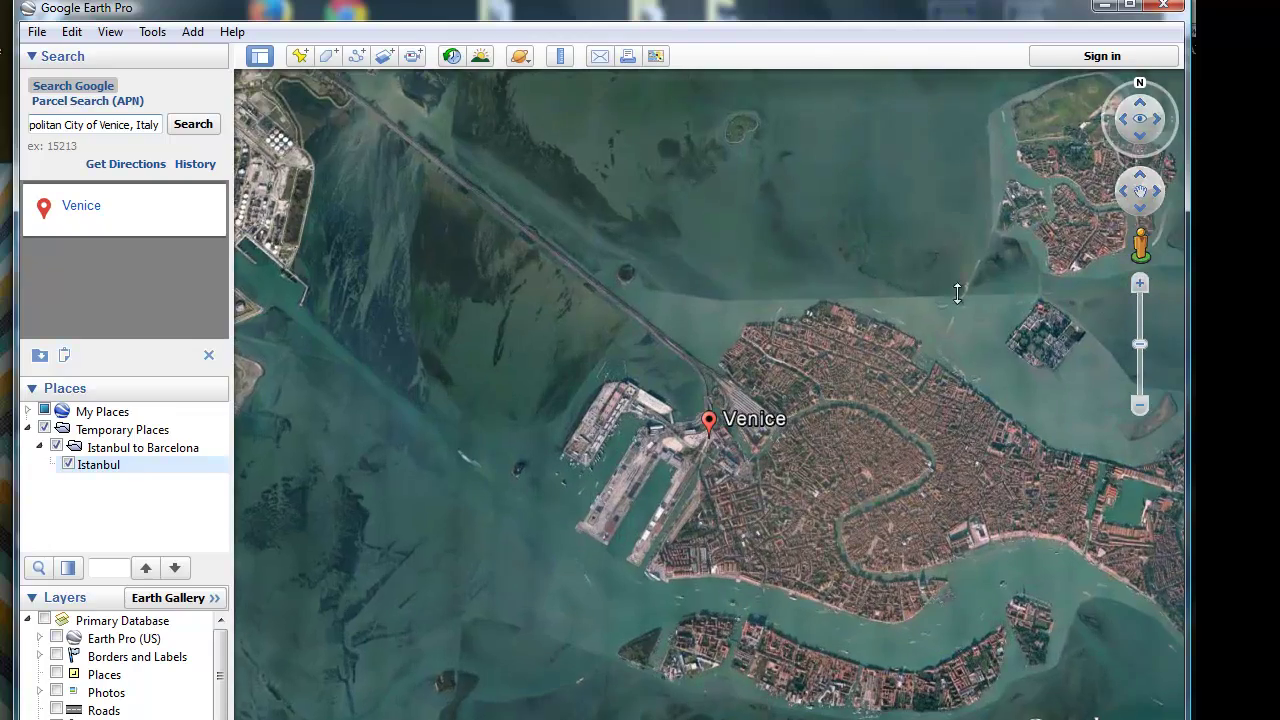
left_click_drag(1030, 350, 823, 252)
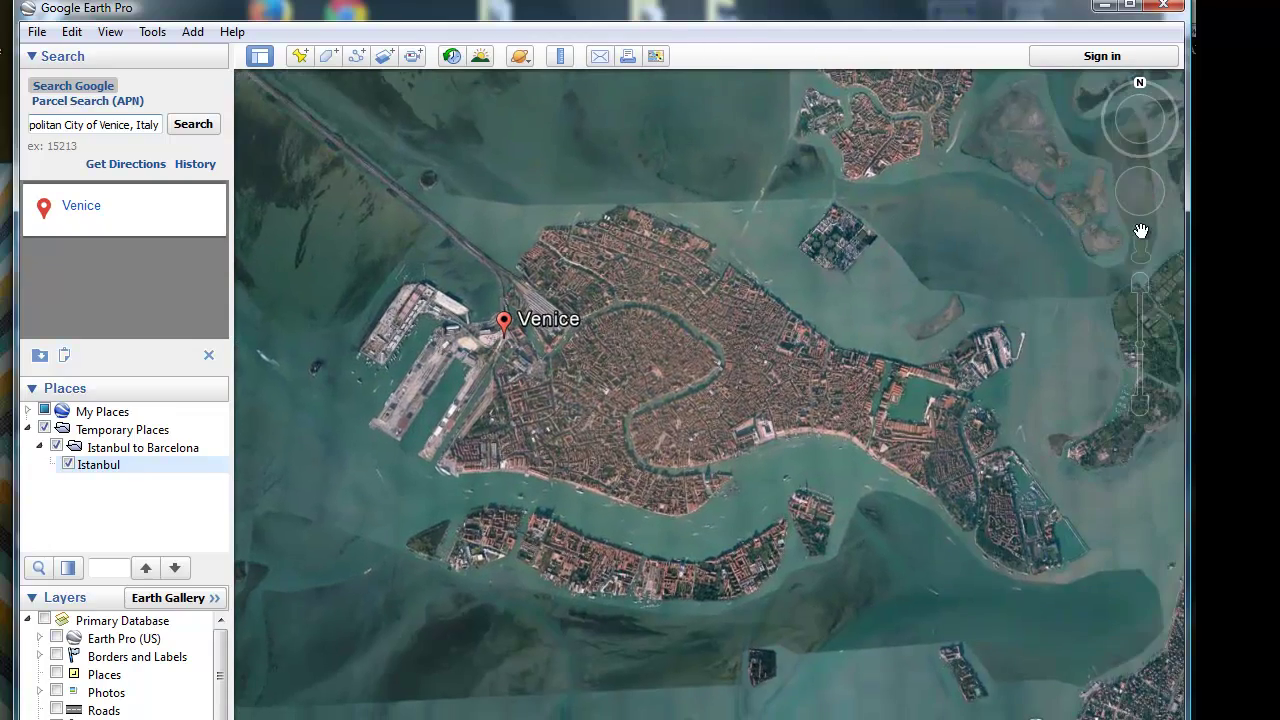
left_click(1139, 283)
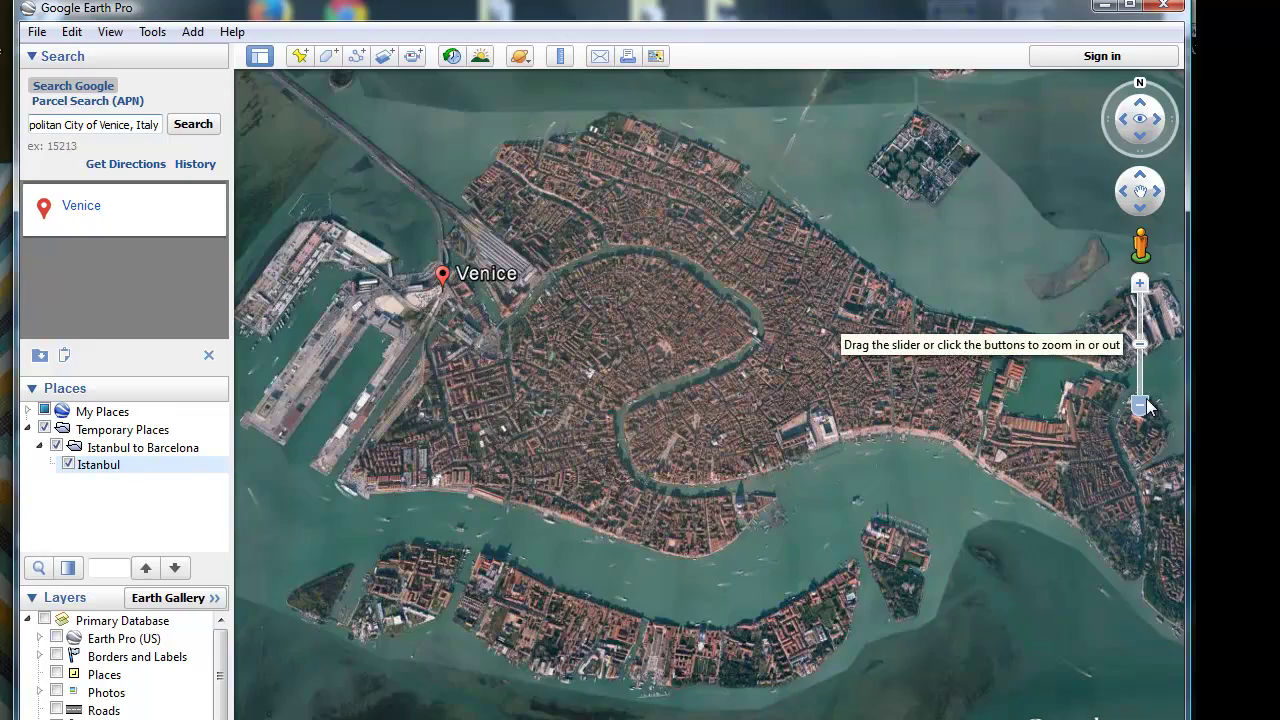
left_click(1143, 405)
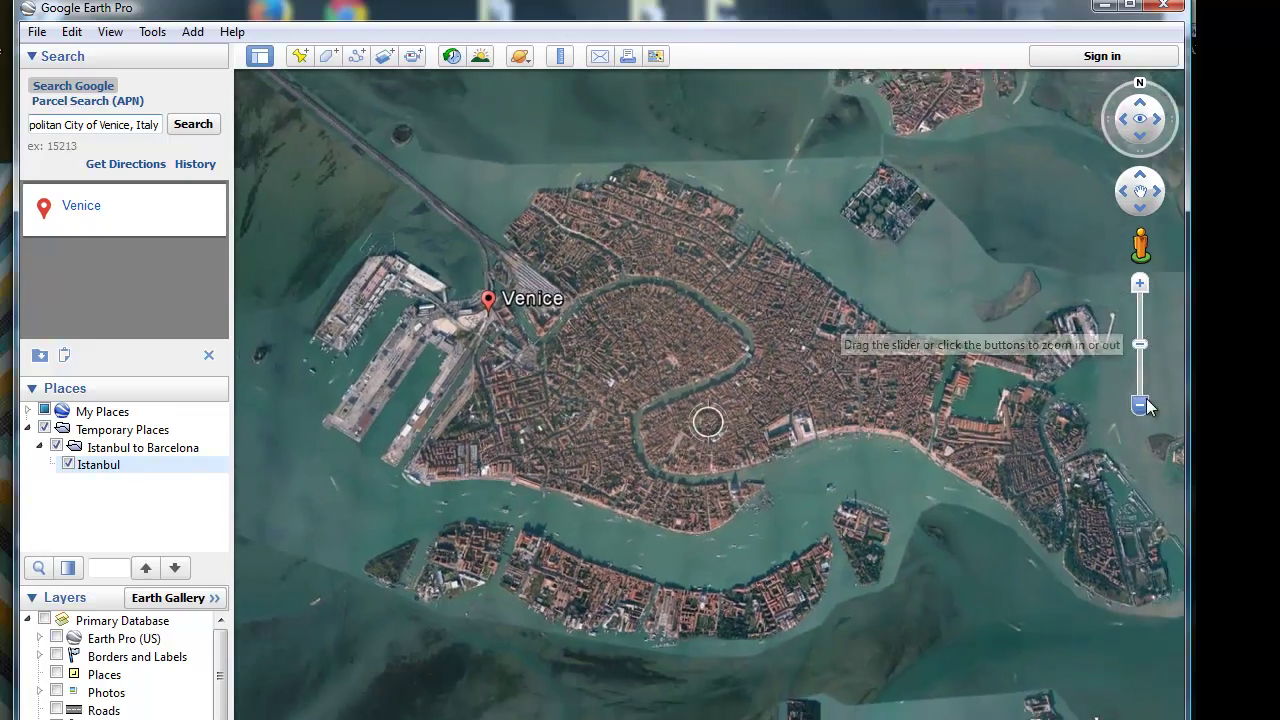
- Tilt the view of Venice into an oblique perspective and frame the main island closely
left_click(1142, 103)
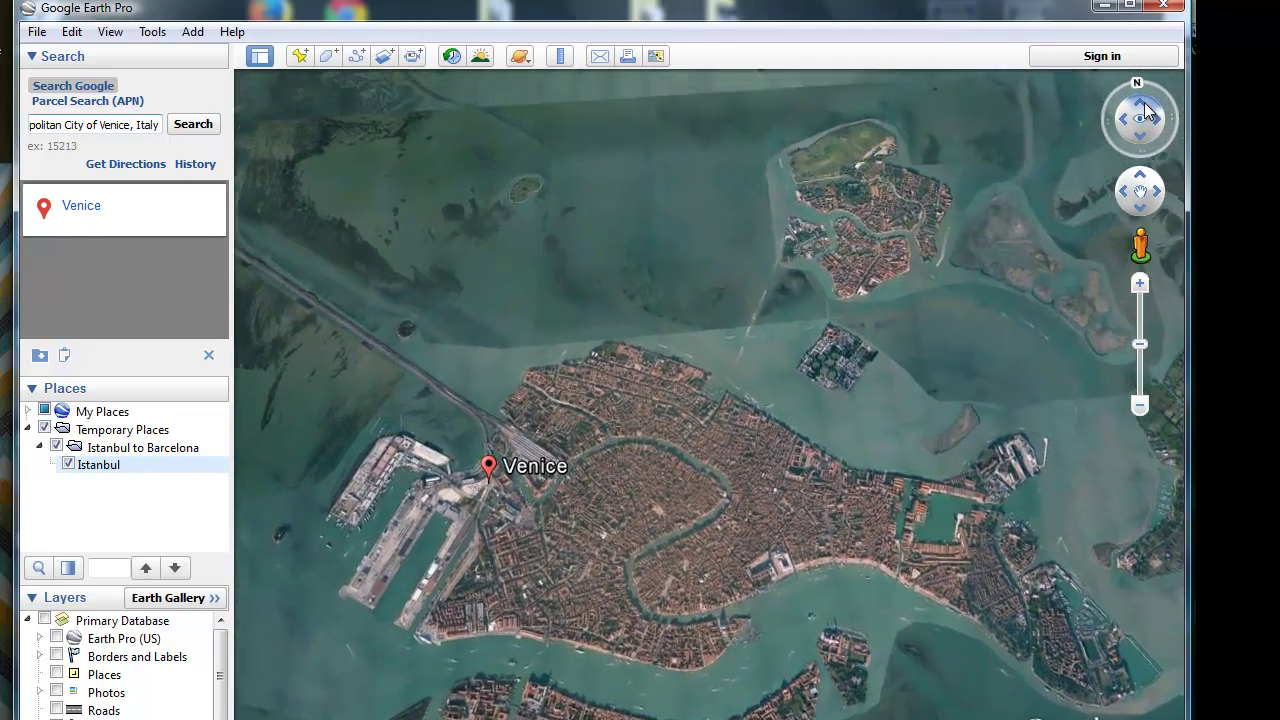
left_click_drag(1144, 102, 1144, 102)
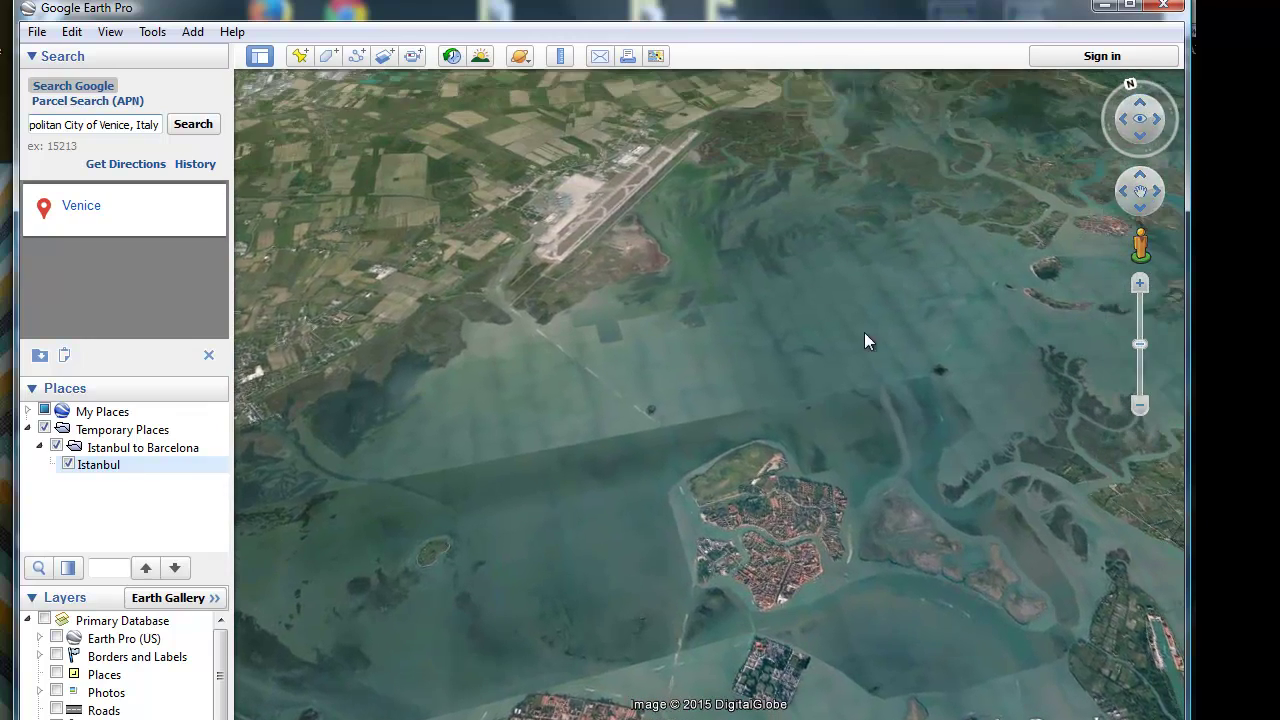
left_click_drag(870, 356, 854, 261)
left_click_drag(1139, 100, 1139, 100)
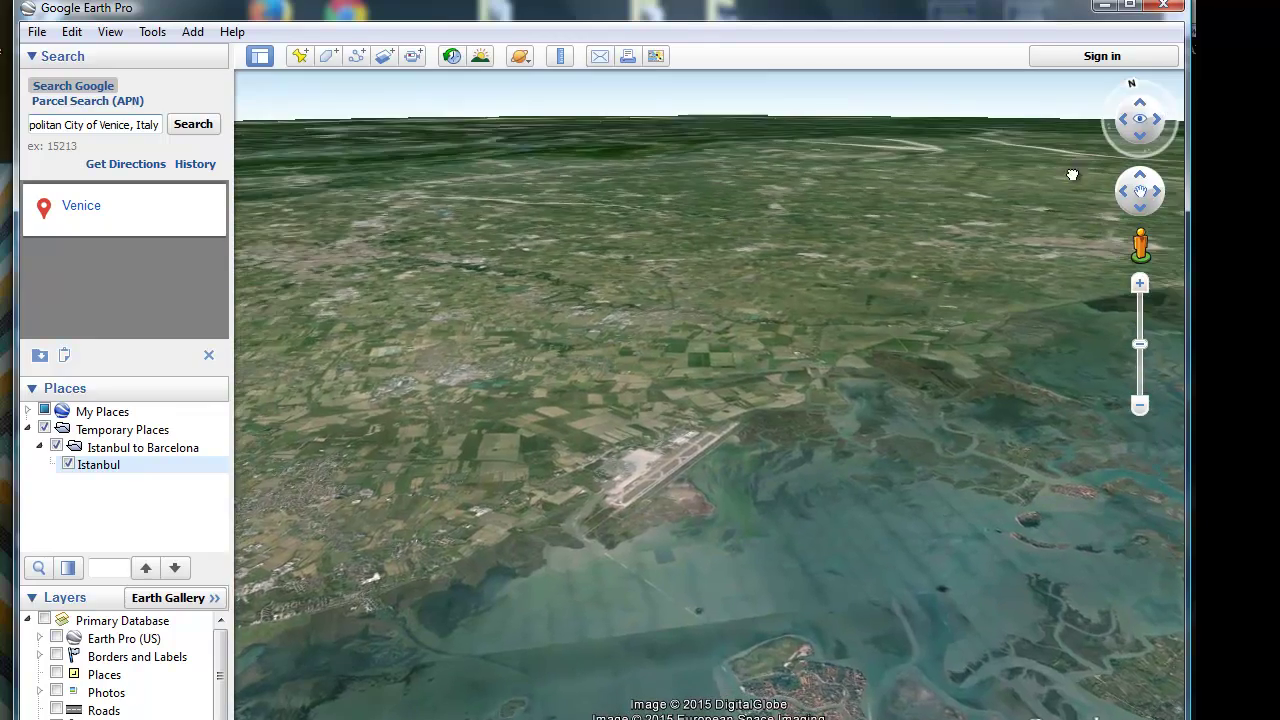
left_click_drag(851, 297, 844, 284)
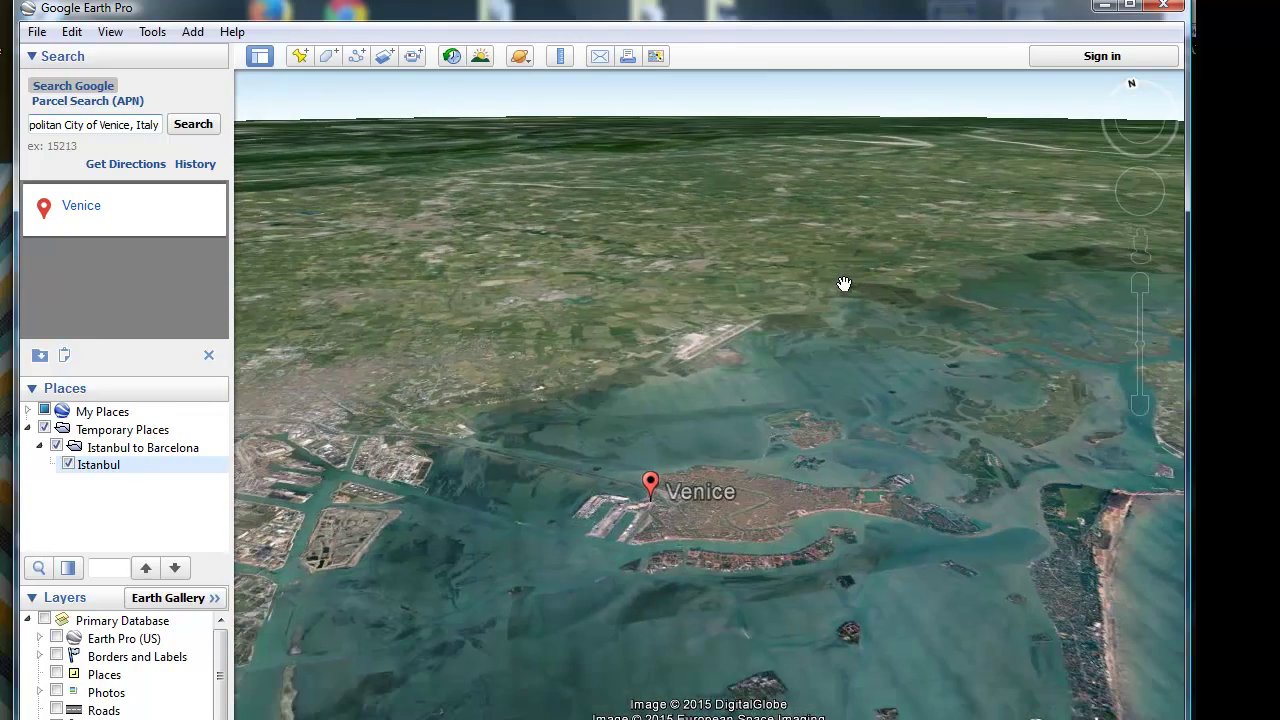
left_click(1141, 286)
left_click_drag(866, 394, 791, 294)
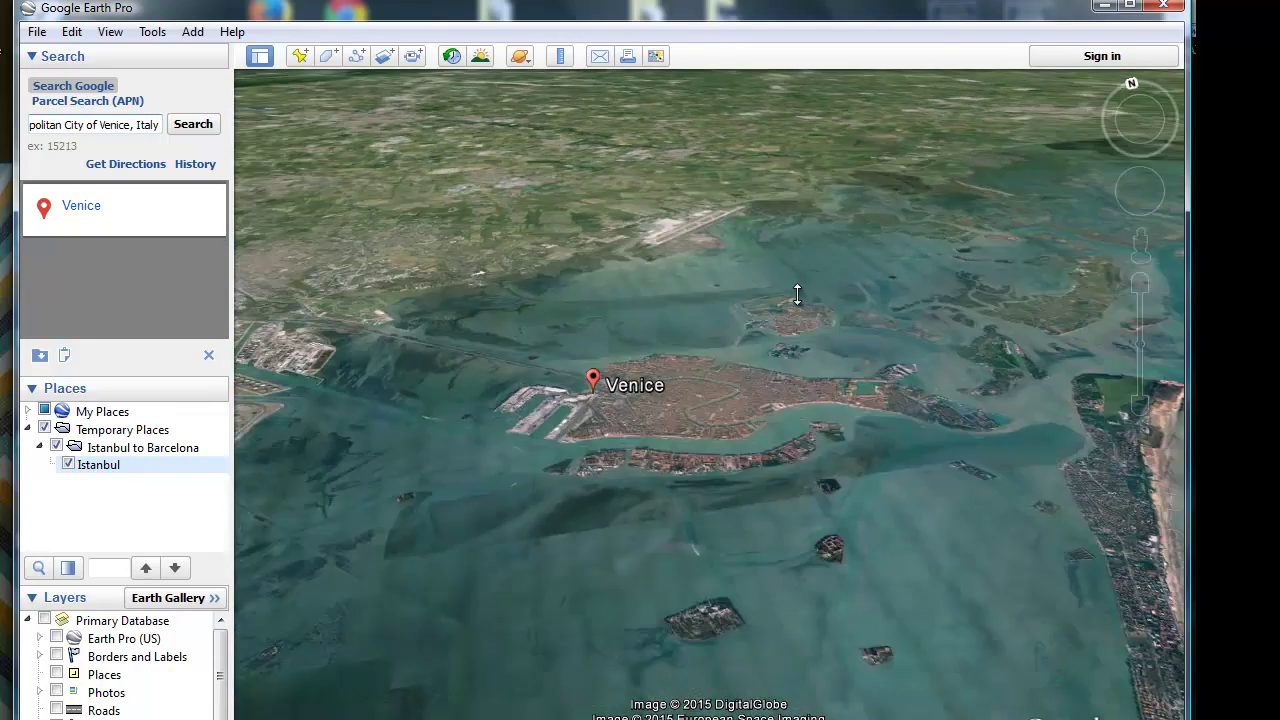
left_click(1137, 286)
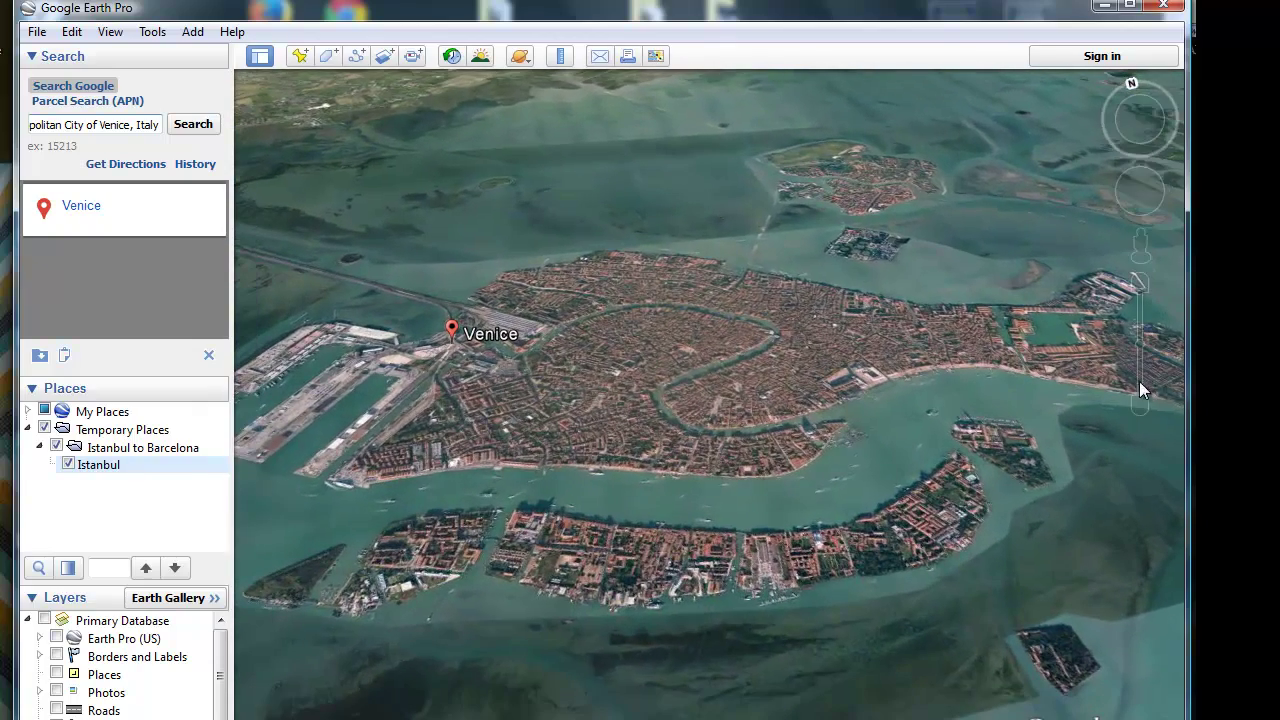
- Zoom out and rotate the oblique view of Venice so the whole island is framed
left_click(1139, 405)
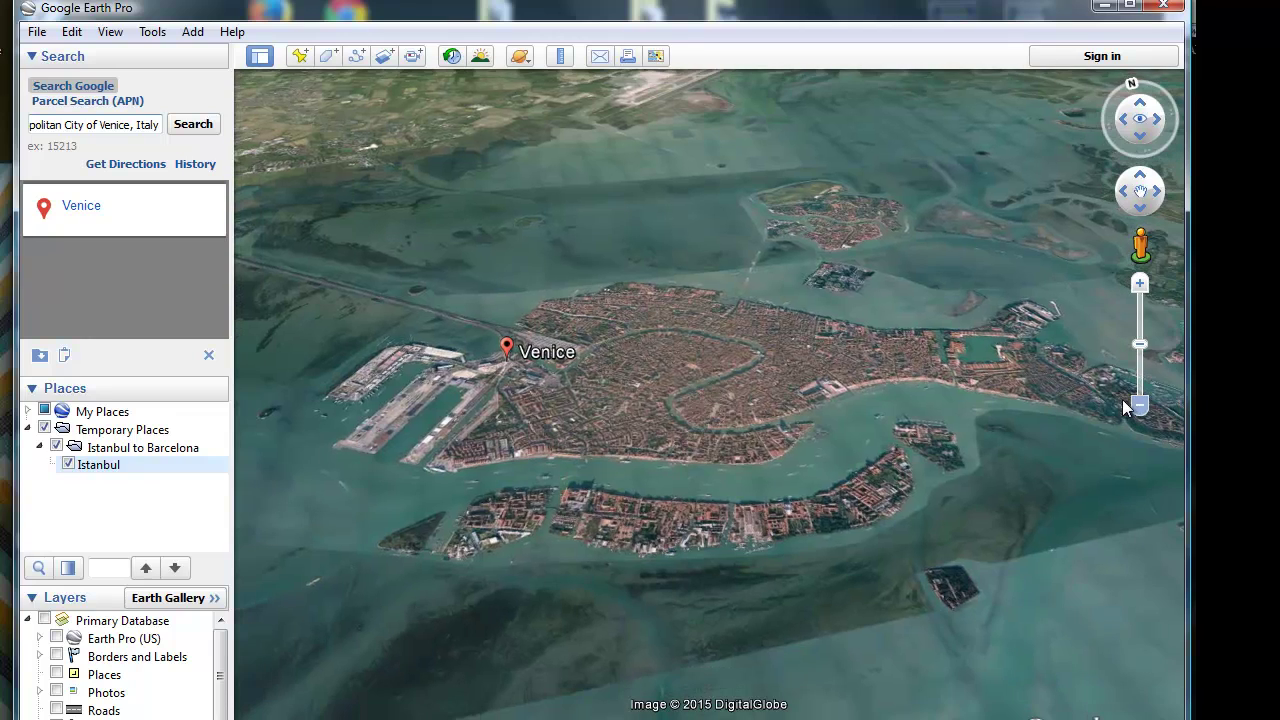
left_click_drag(1135, 85, 1165, 105)
left_click_drag(1031, 283, 902, 263)
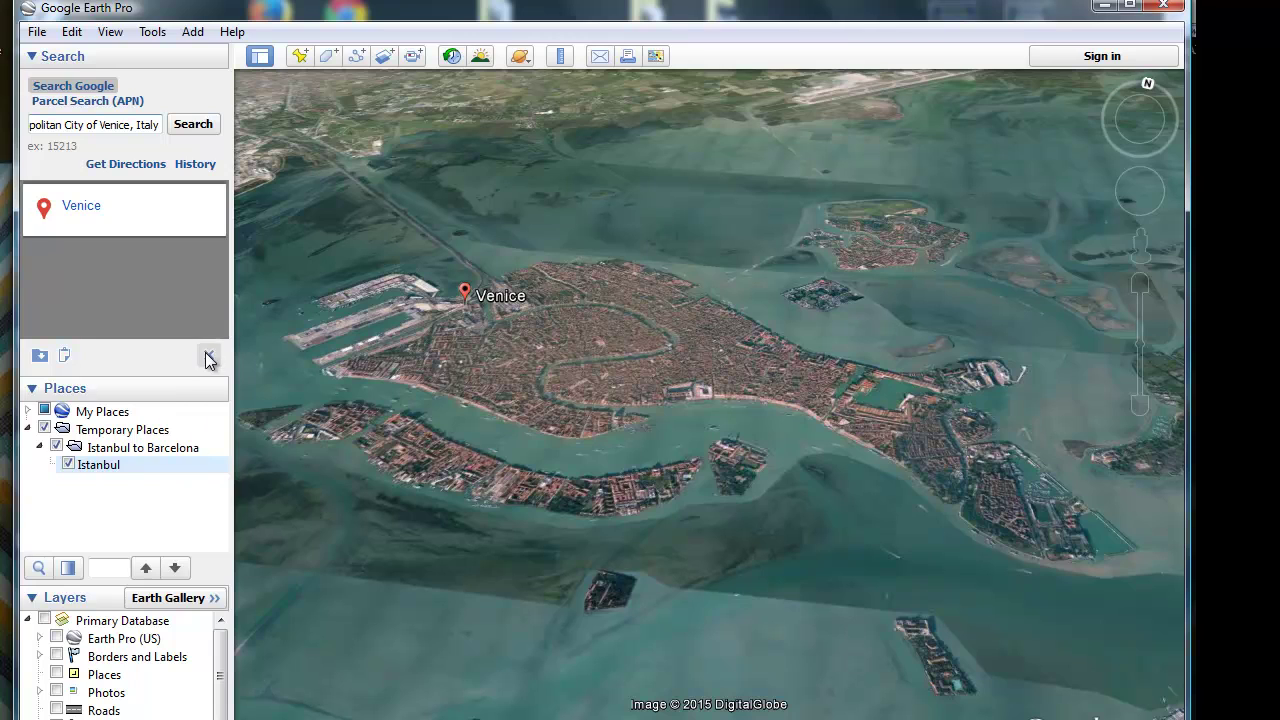
- Clear the Venice search result and save the framed view as a placemark named "Venice Island"
left_click(208, 356)
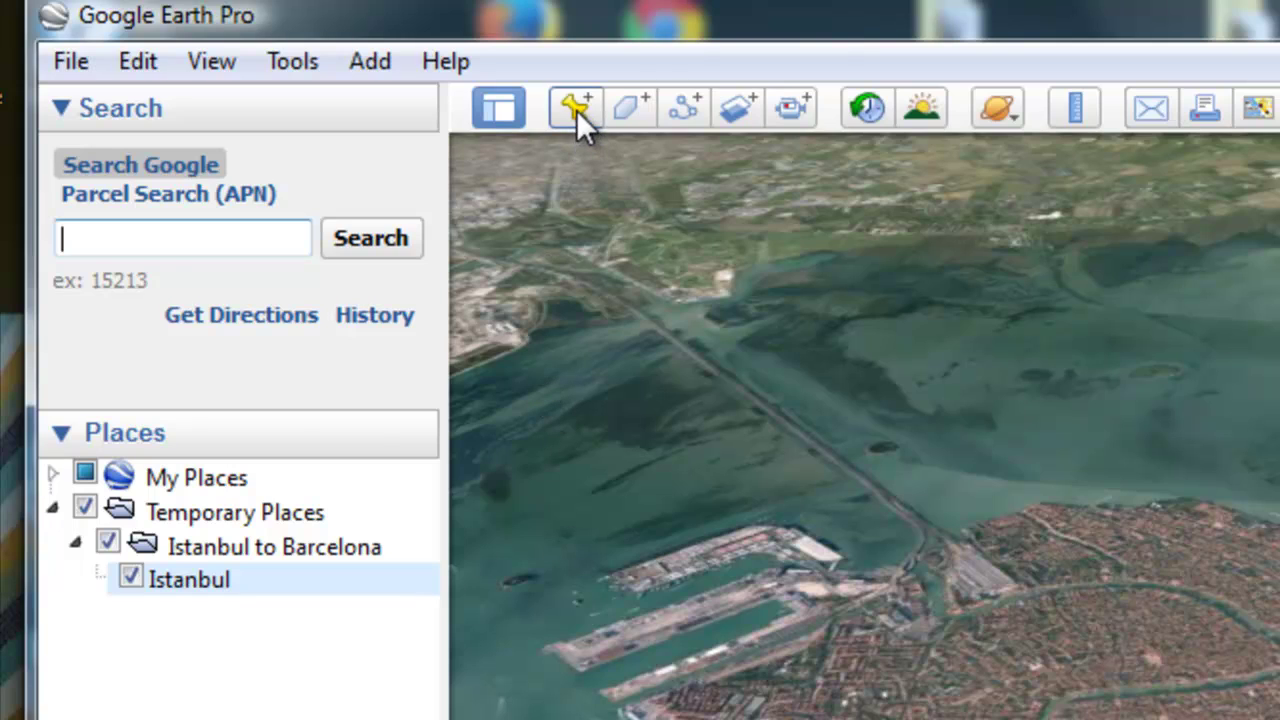
left_click(576, 110)
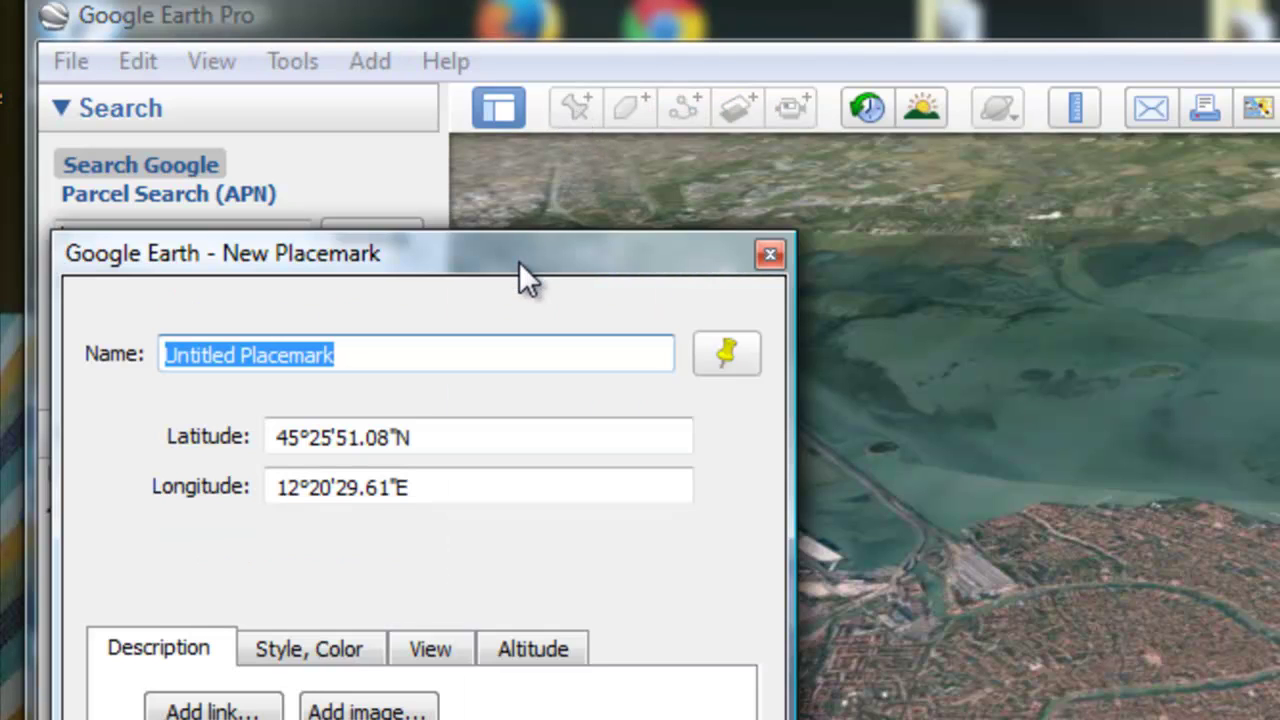
type("Venice Is")
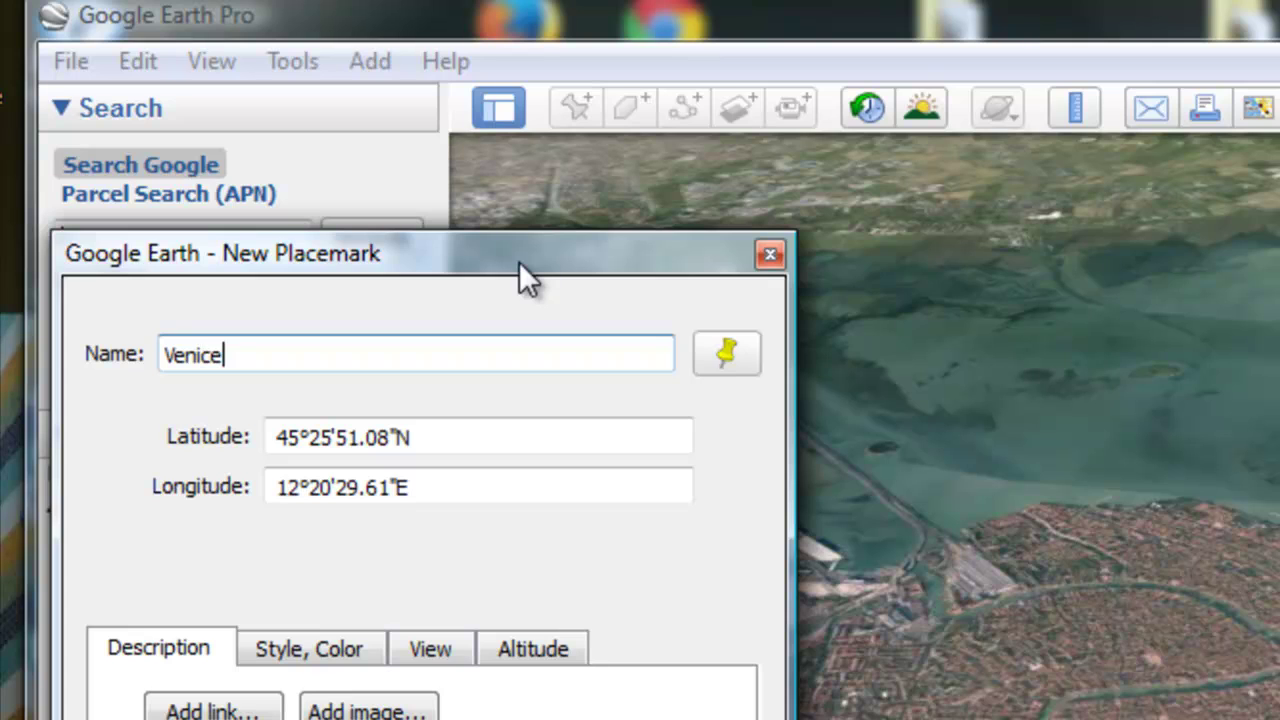
type("and")
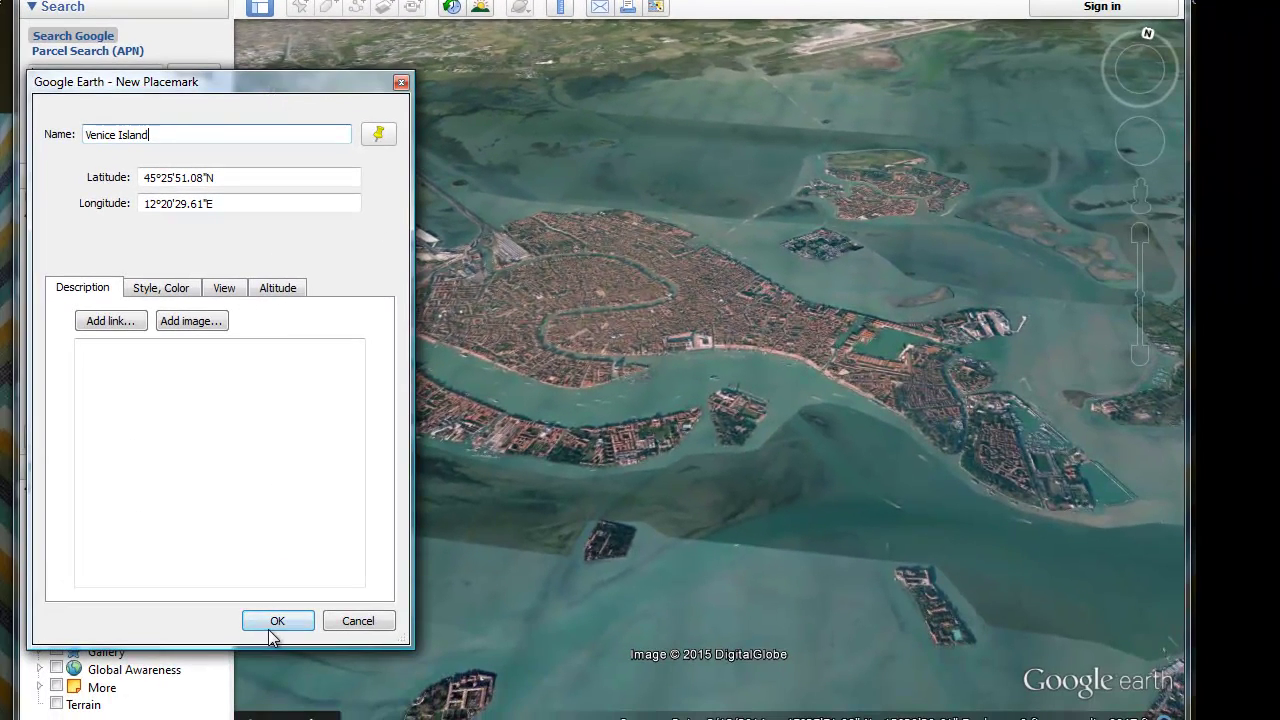
left_click(270, 626)
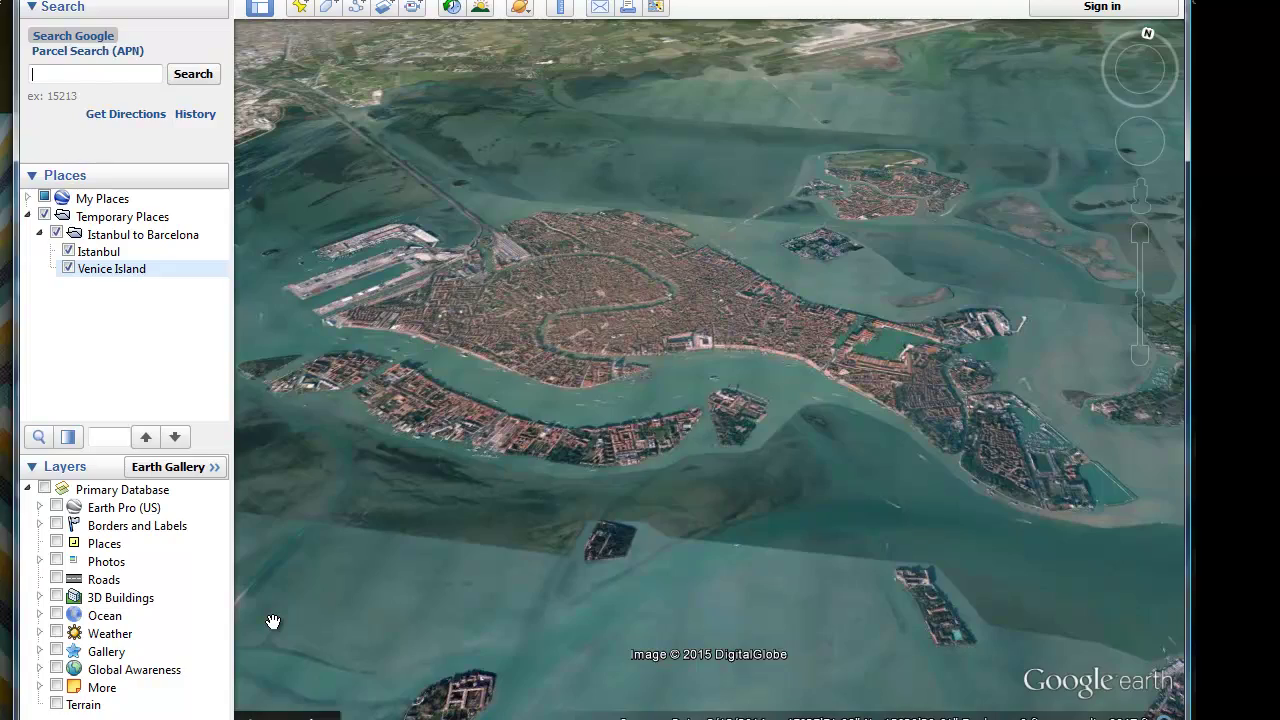
- Zoom in from the Venice Island view to a close view of St. Mark's Square and its waterfront
left_click(1140, 234)
left_click_drag(1140, 234, 1140, 234)
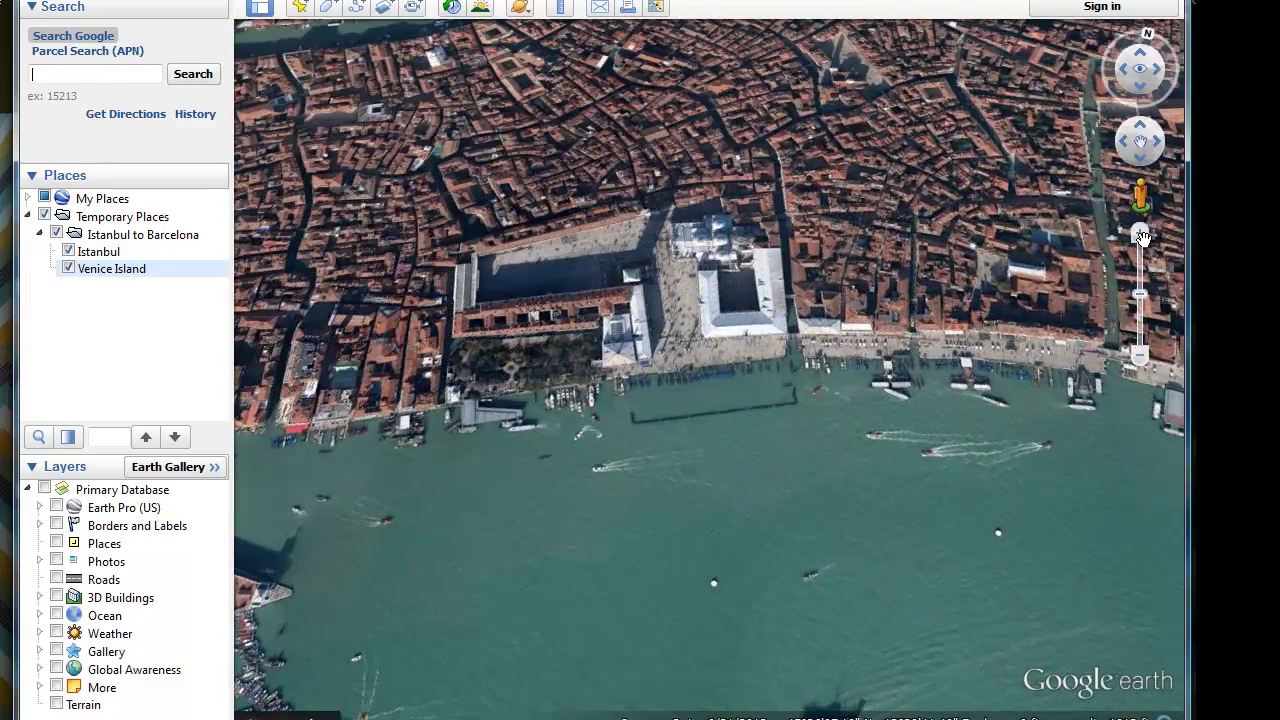
left_click(1141, 236)
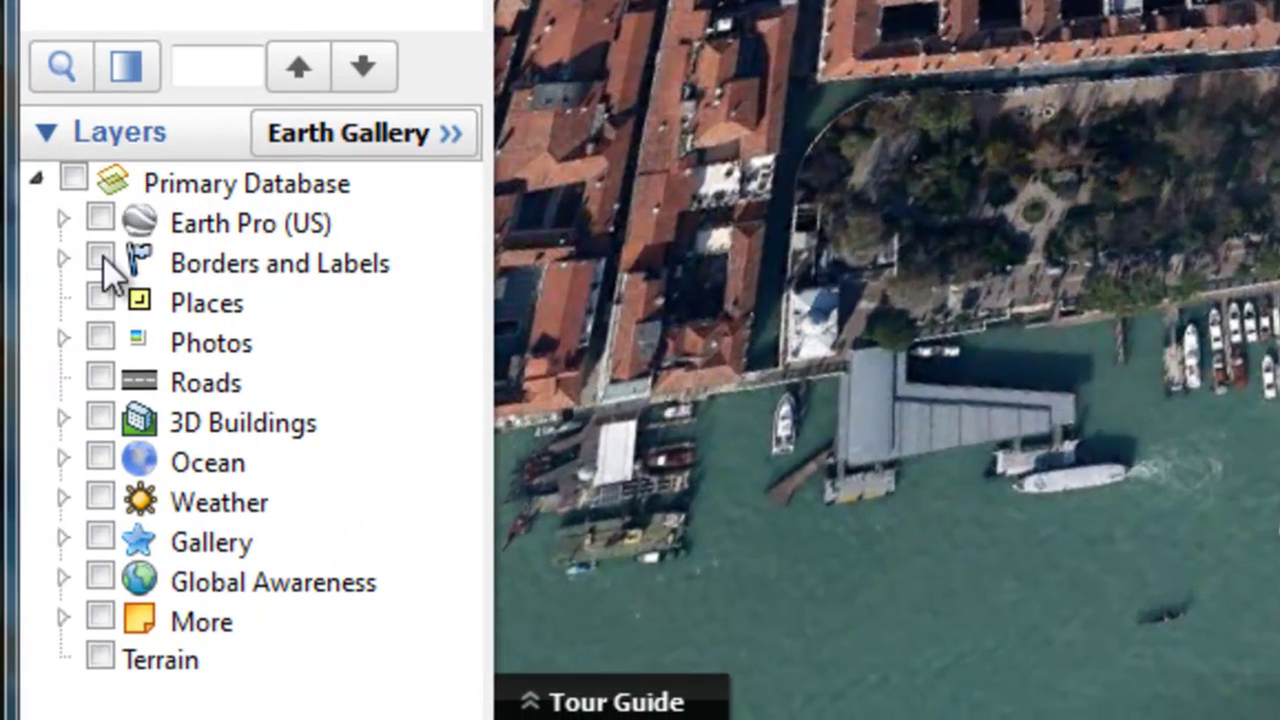
- Show the 3D Buildings layer while framing St. Mark's Square in an oblique view, and hide the layer again
left_click(101, 418)
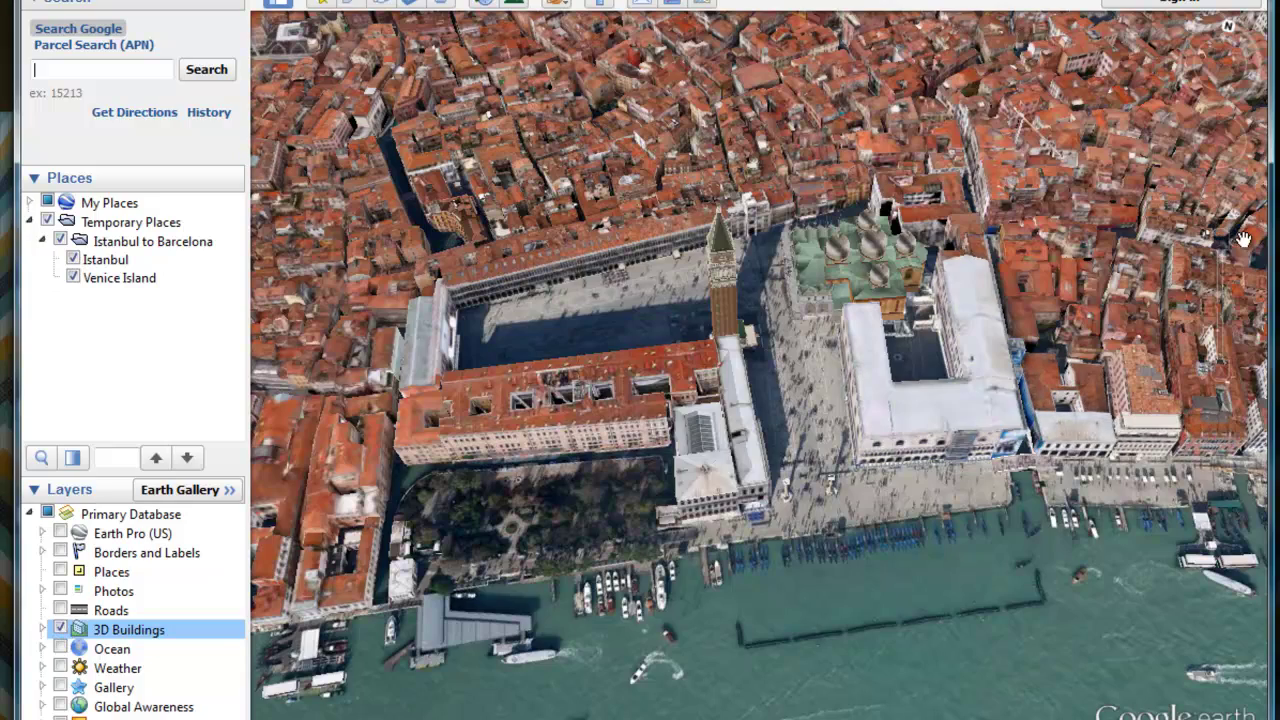
left_click(1226, 245)
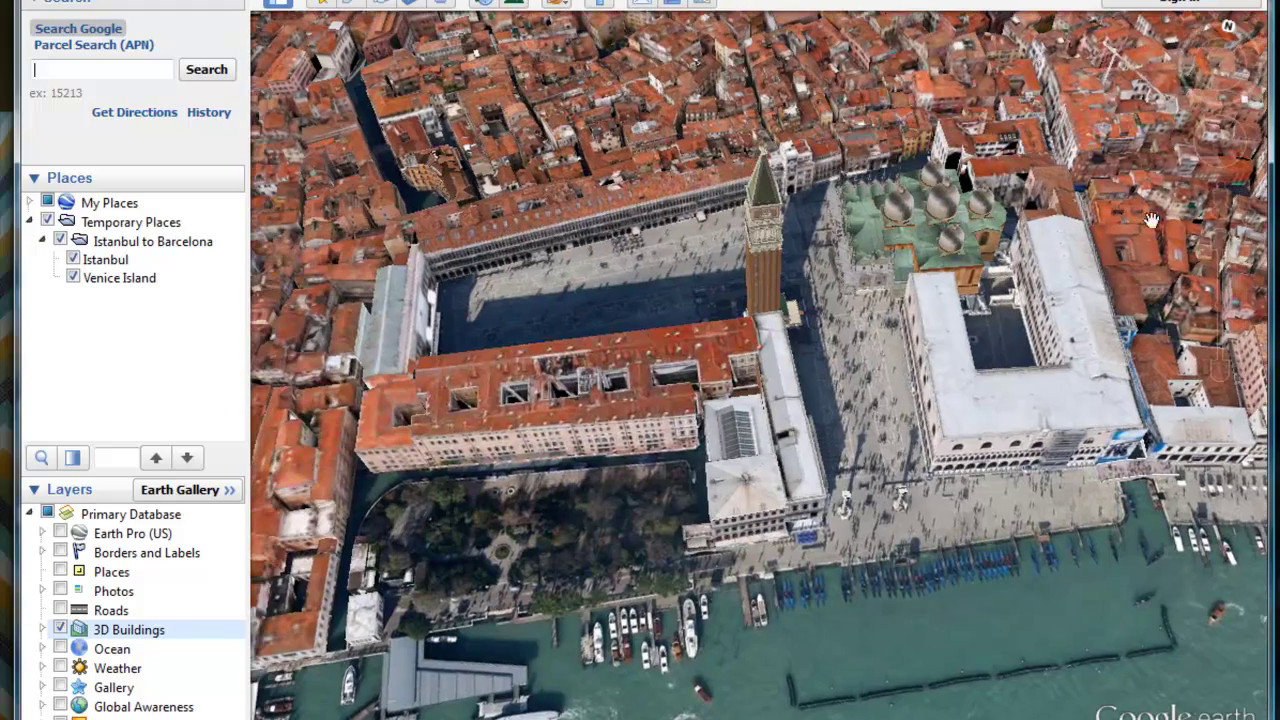
left_click(1224, 58)
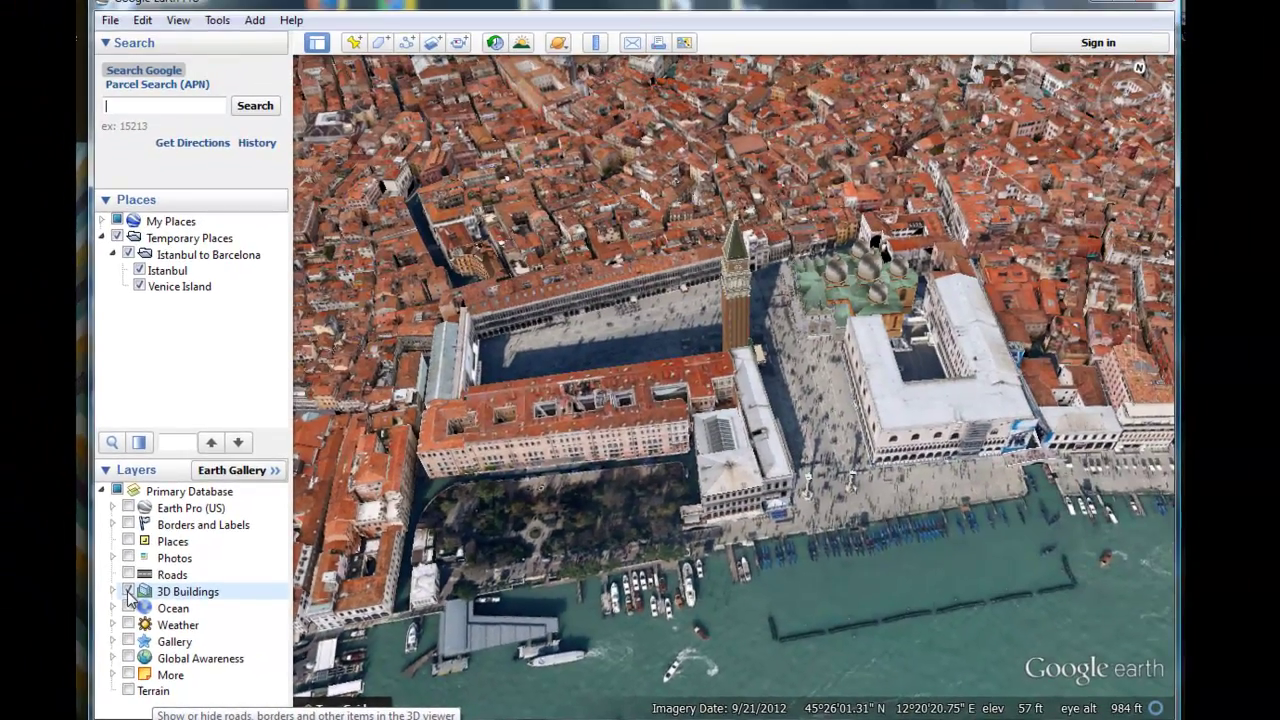
left_click(68, 461)
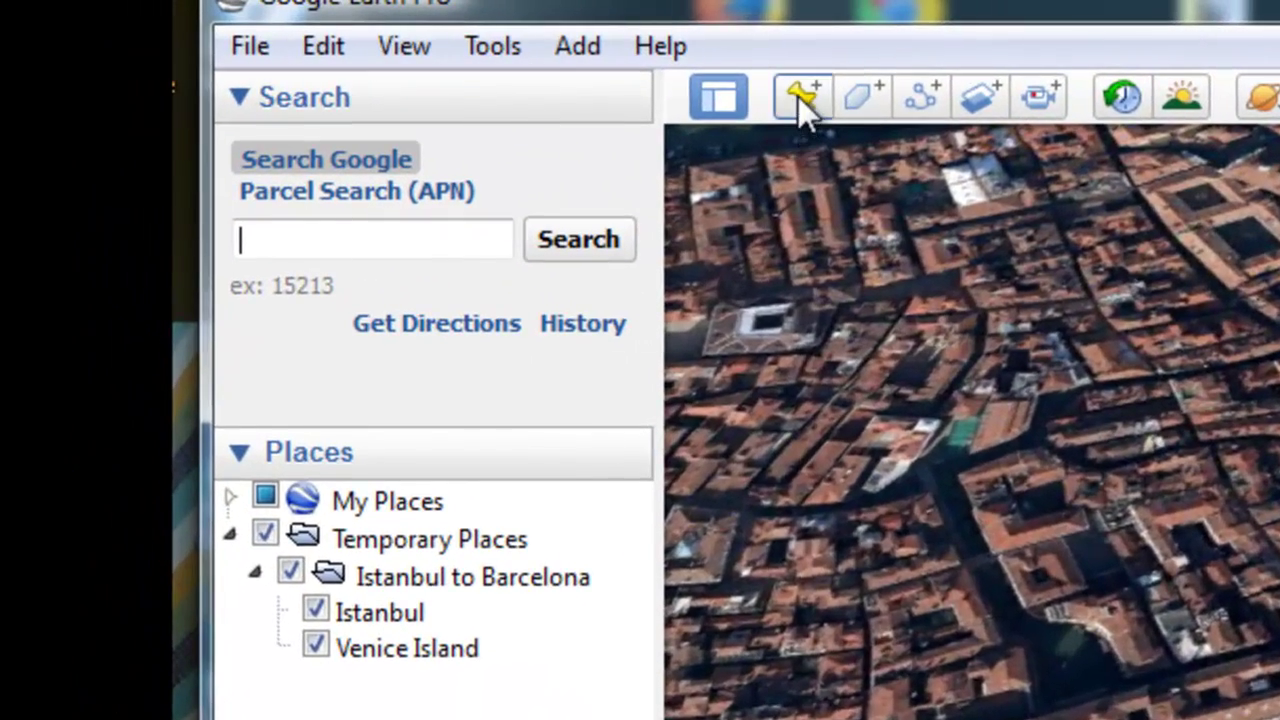
- Save the framed view of the square as a placemark named "St. Marks"
left_click(798, 96)
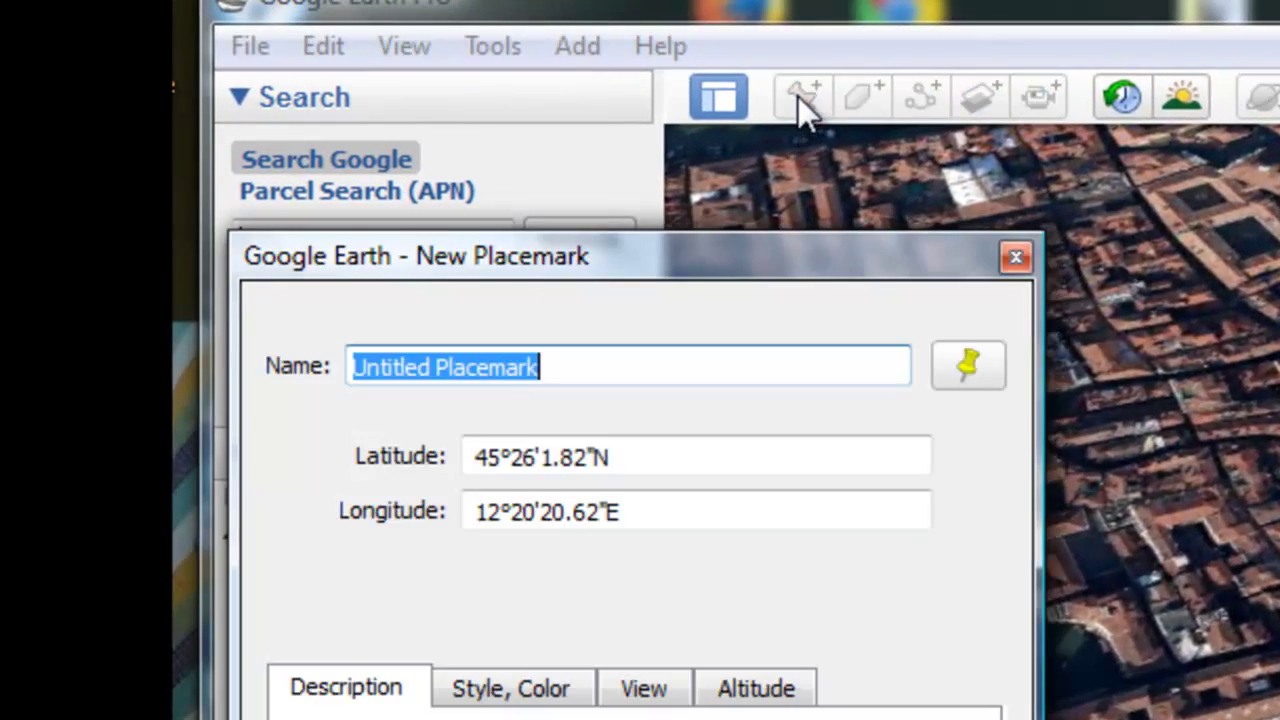
type("St. Marks")
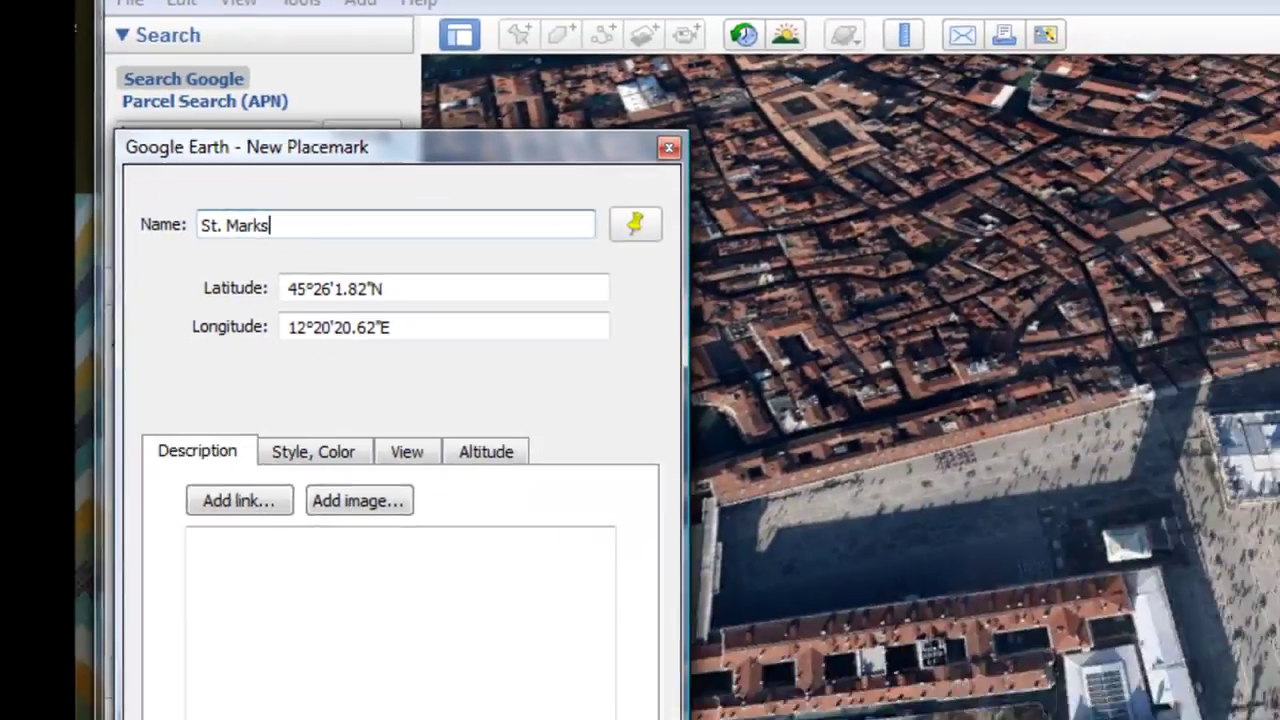
left_click(283, 601)
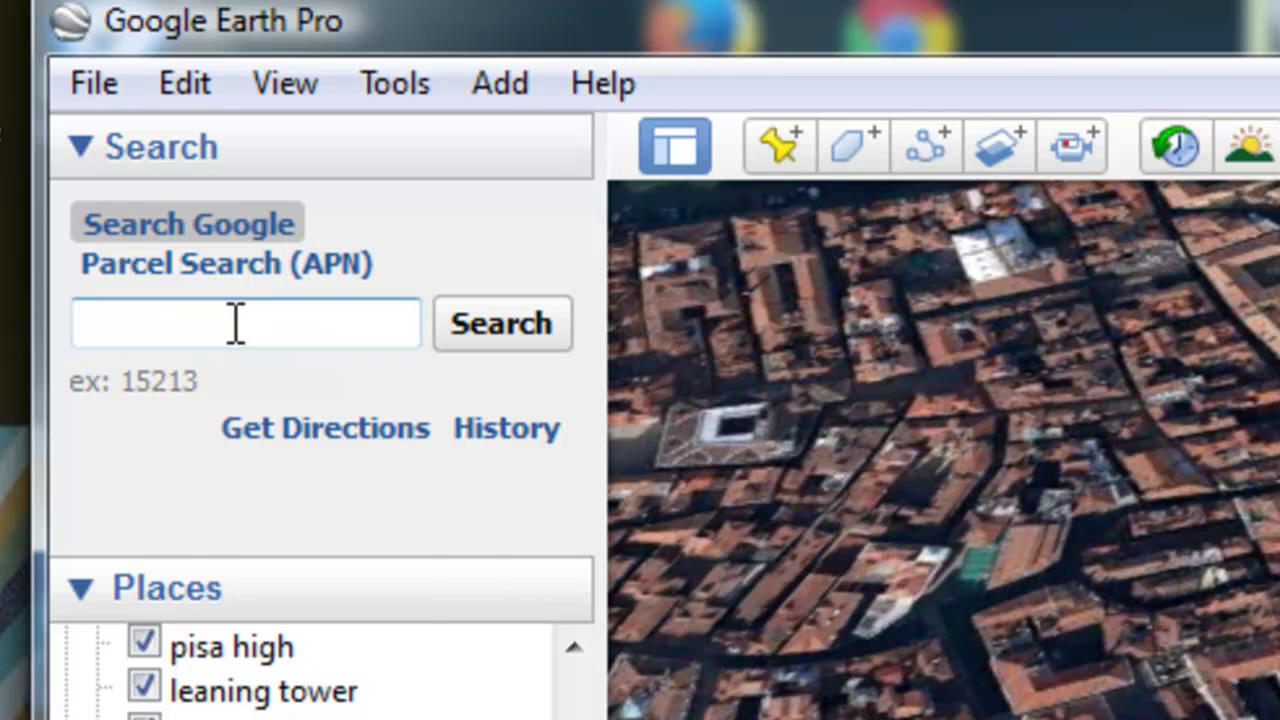
- Search for Barcelona, Spain and fly to it
type("Barcelona, Spain")
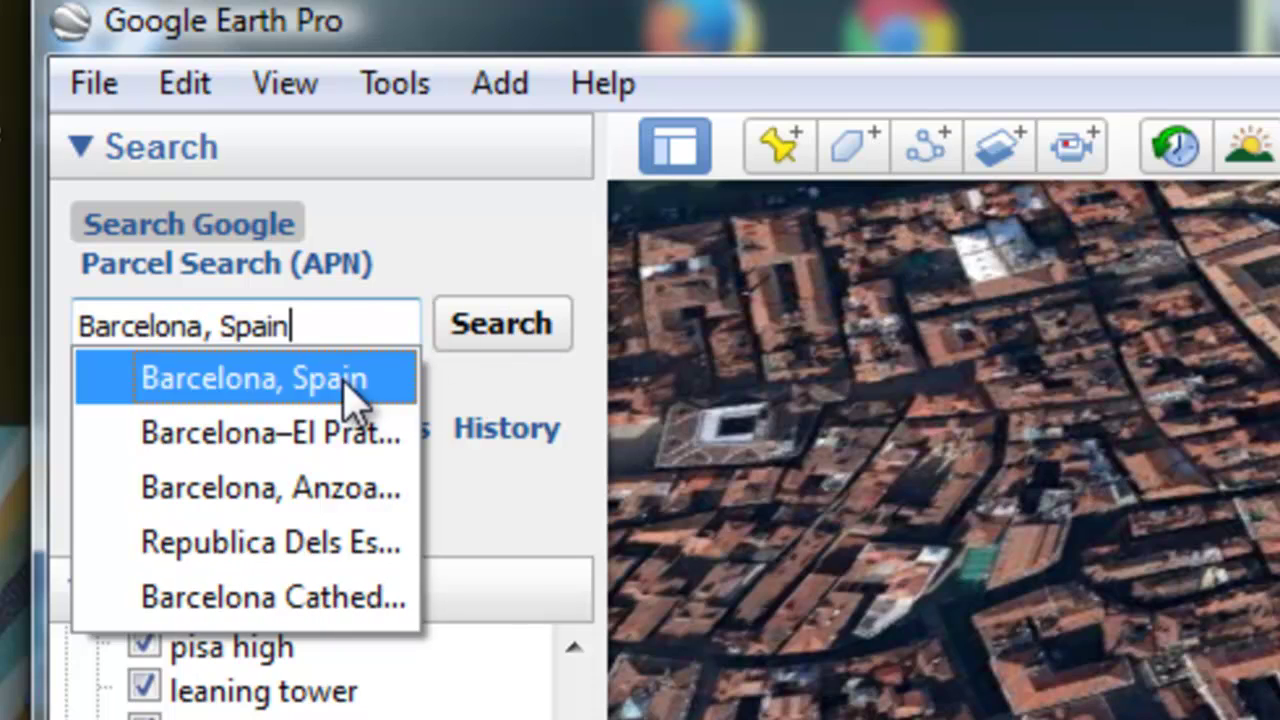
left_click(345, 396)
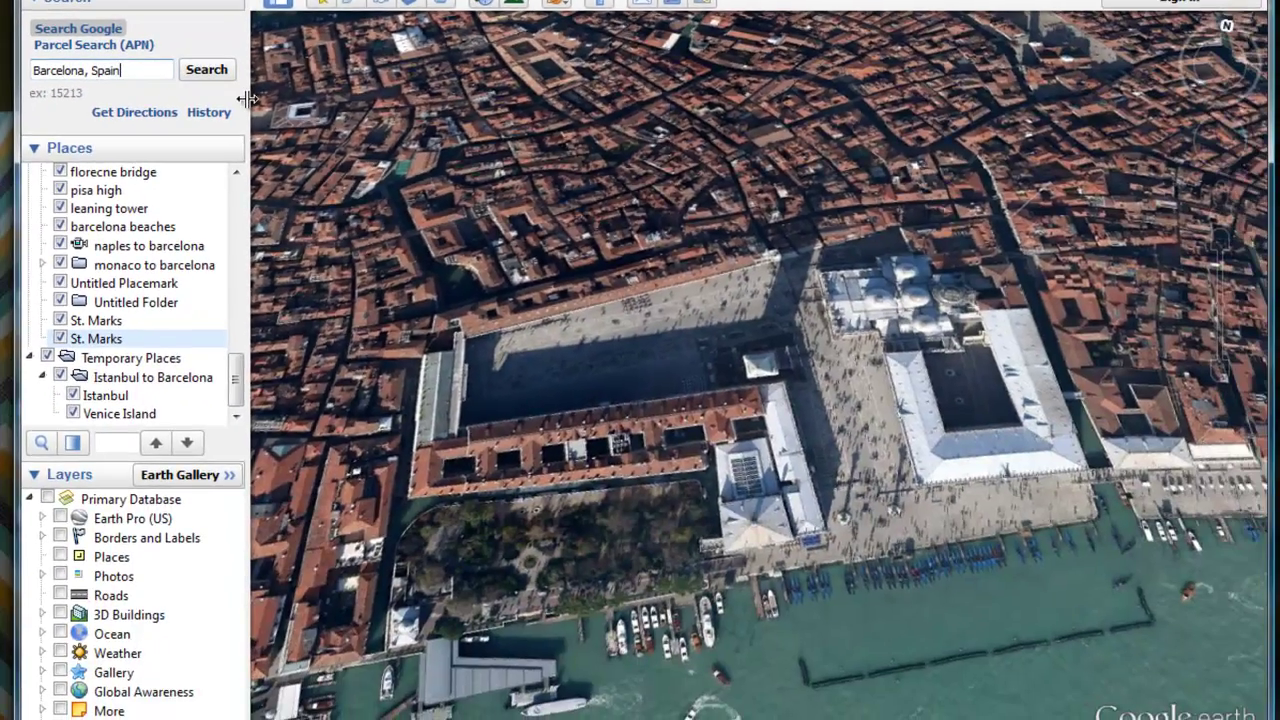
key("Return")
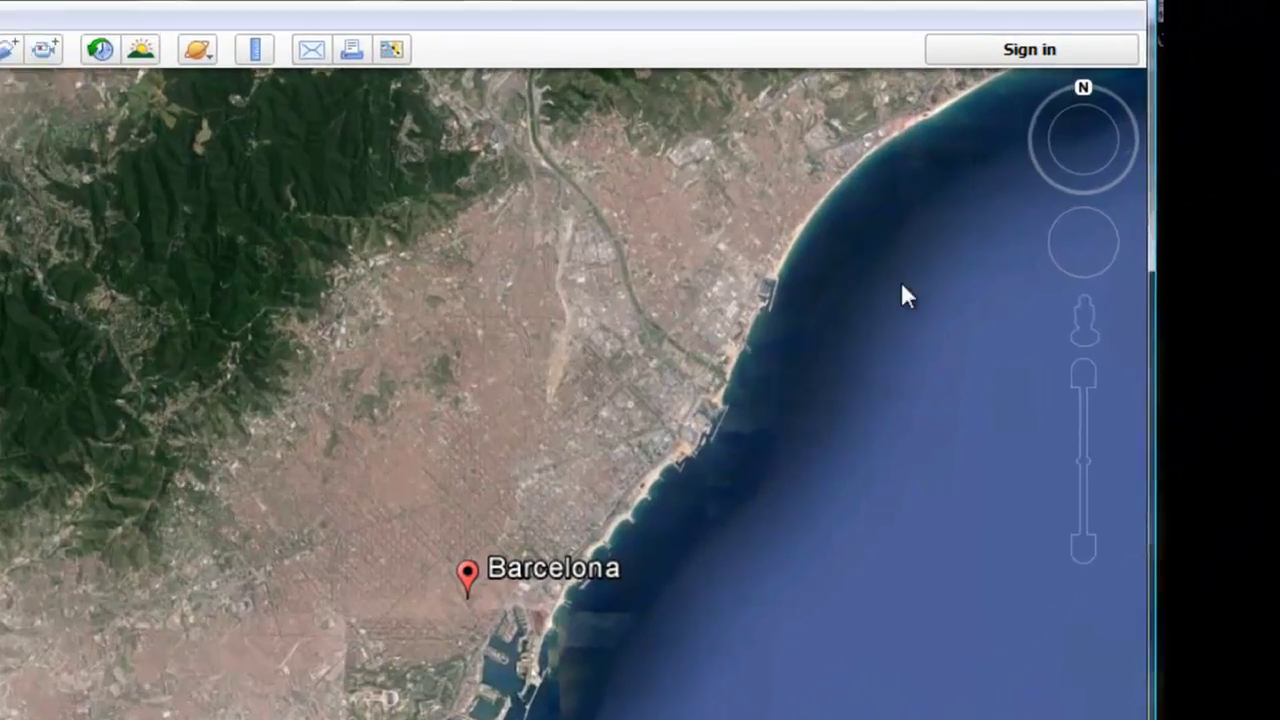
- Frame Barcelona's harbour and marinas from directly above in a close view
mouse_move(1096, 375)
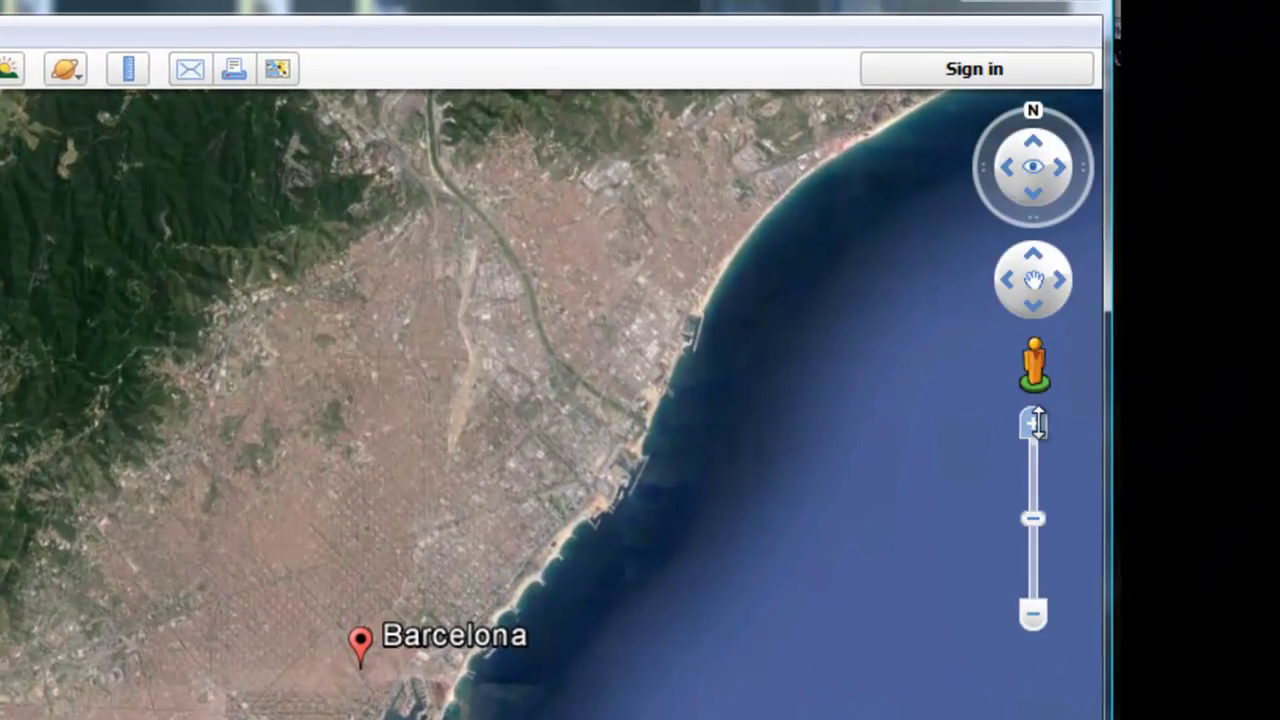
left_click_drag(1038, 422, 1034, 422)
left_click_drag(867, 539, 676, 330)
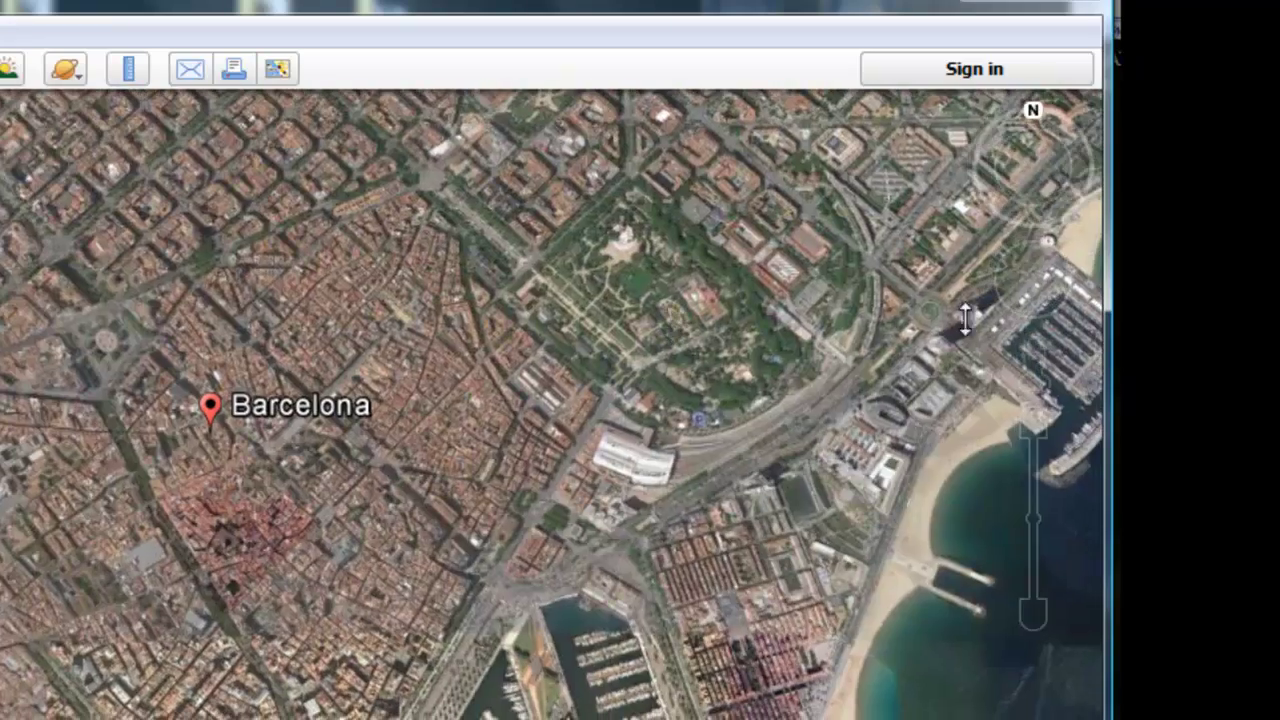
left_click(1034, 422)
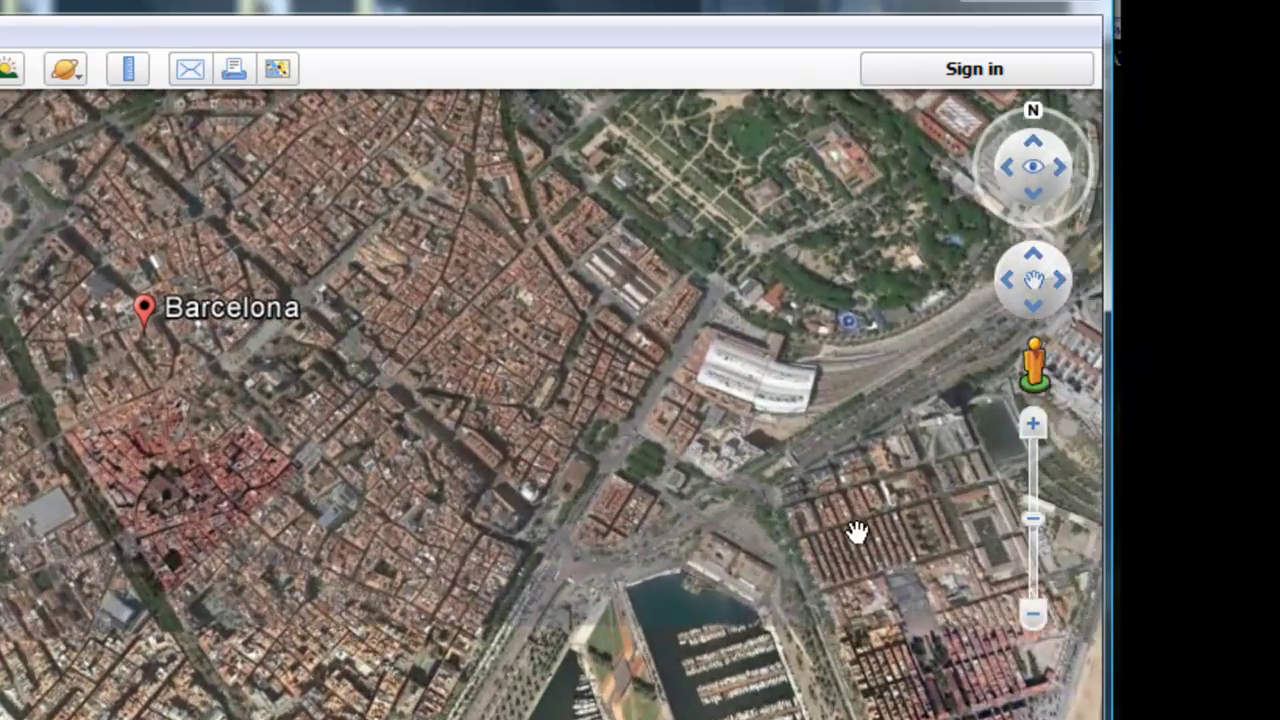
left_click_drag(851, 531, 757, 398)
left_click(1033, 422)
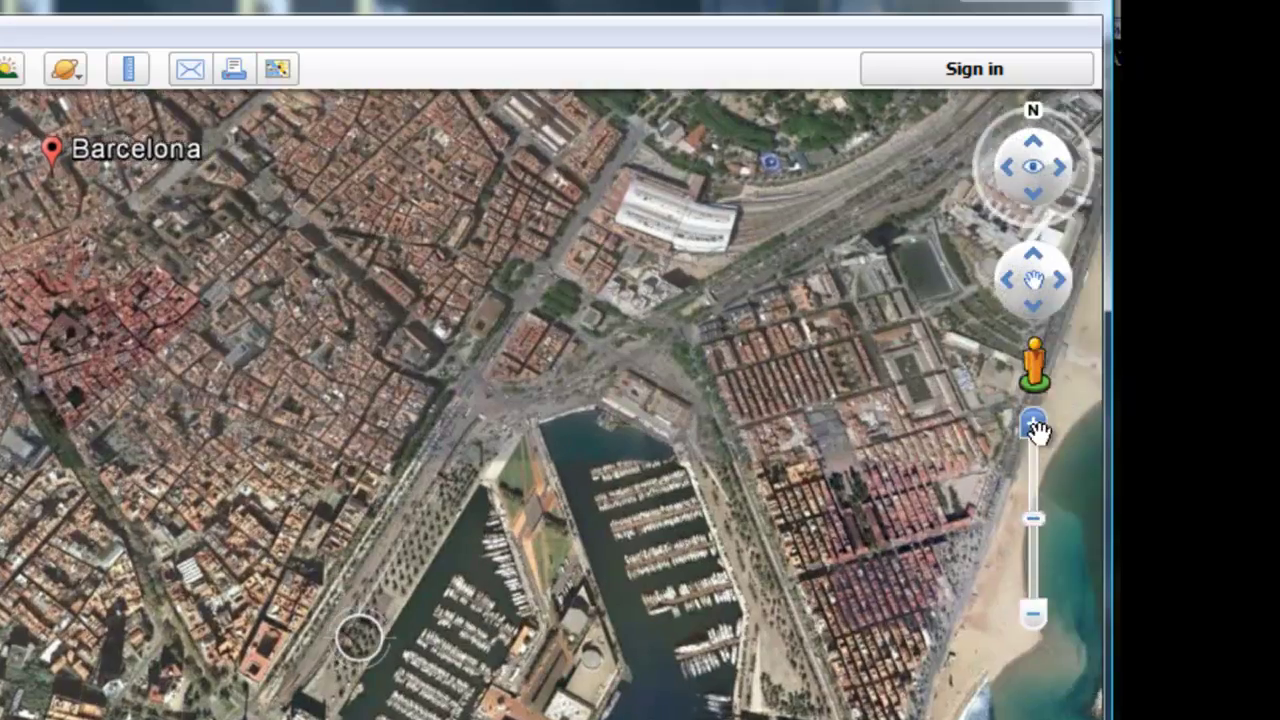
left_click_drag(837, 517, 800, 455)
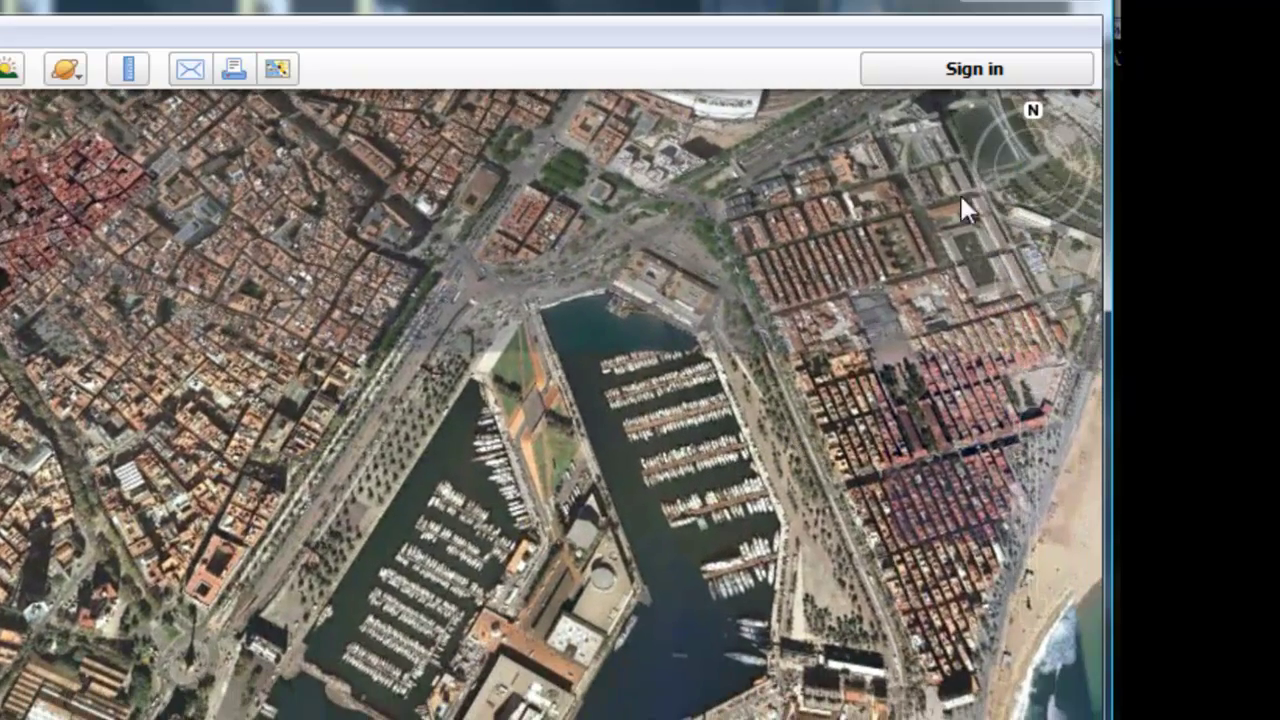
- Tilt the Barcelona view into an oblique perspective, rotate it slightly and frame the marinas closely
left_click(1035, 139)
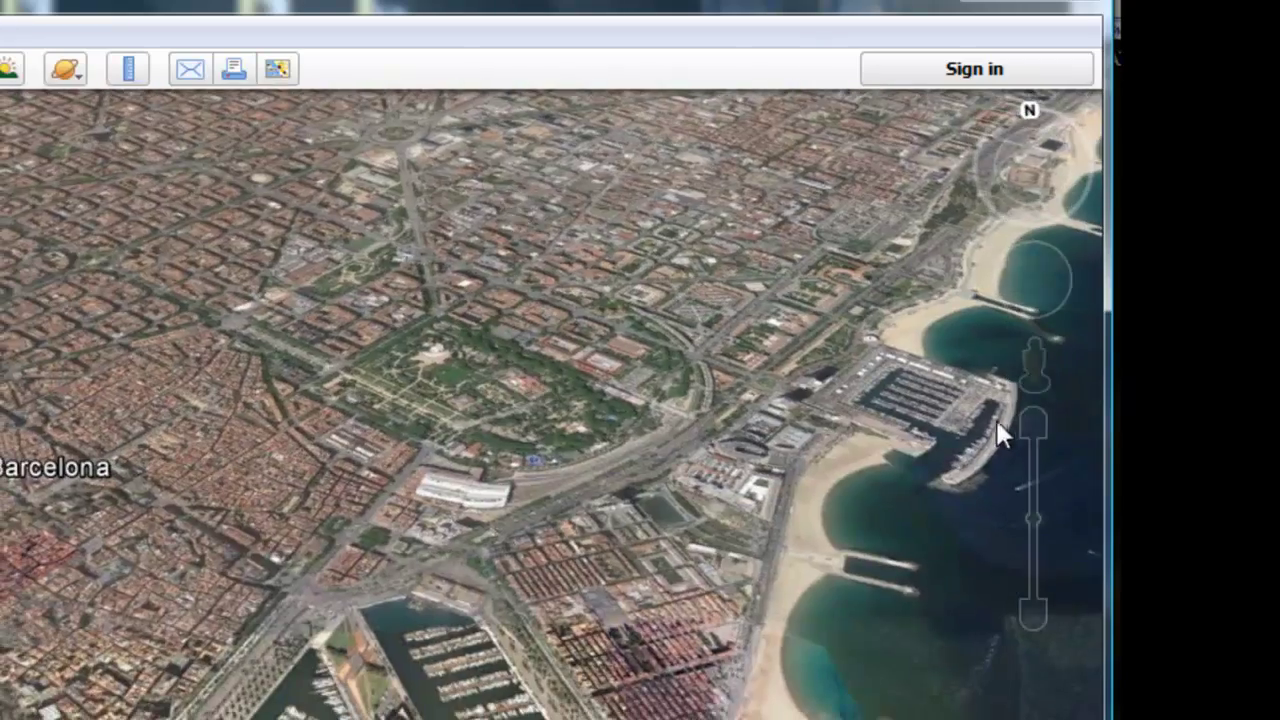
scroll(357, 614, "up", 3)
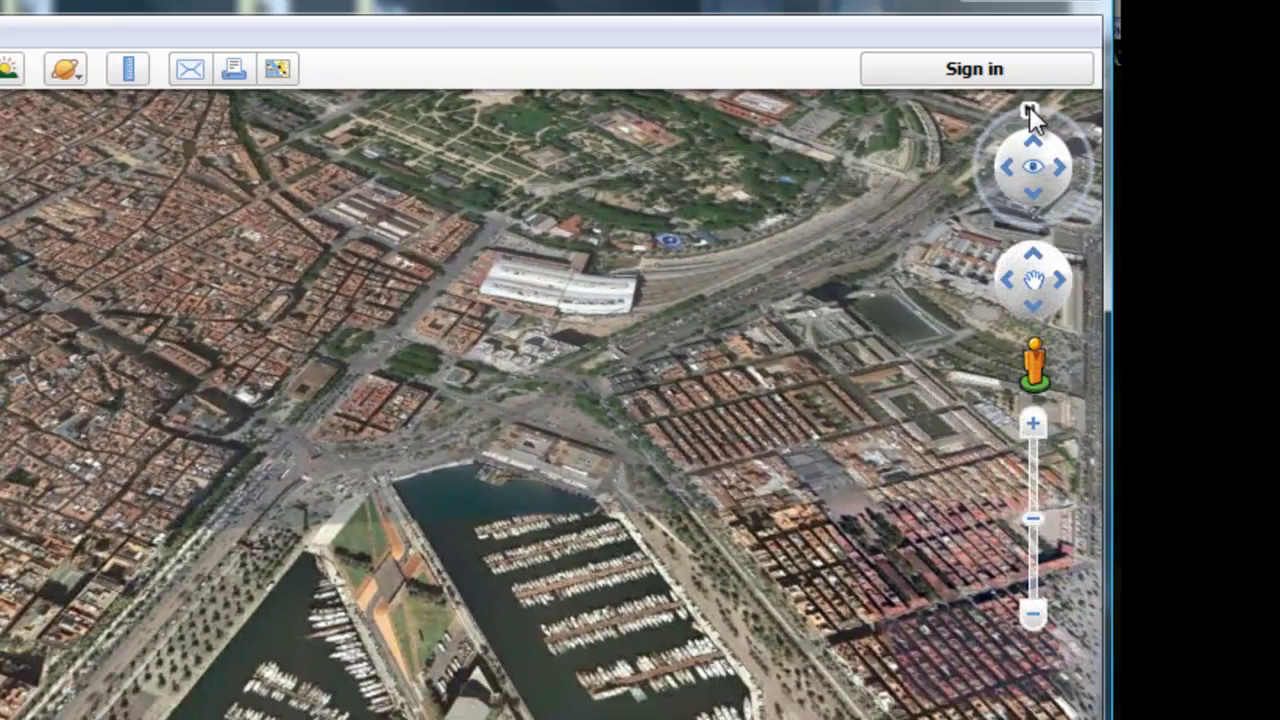
mouse_move(1038, 105)
left_mouse_down()
mouse_move(1067, 130)
mouse_move(1049, 104)
left_mouse_up()
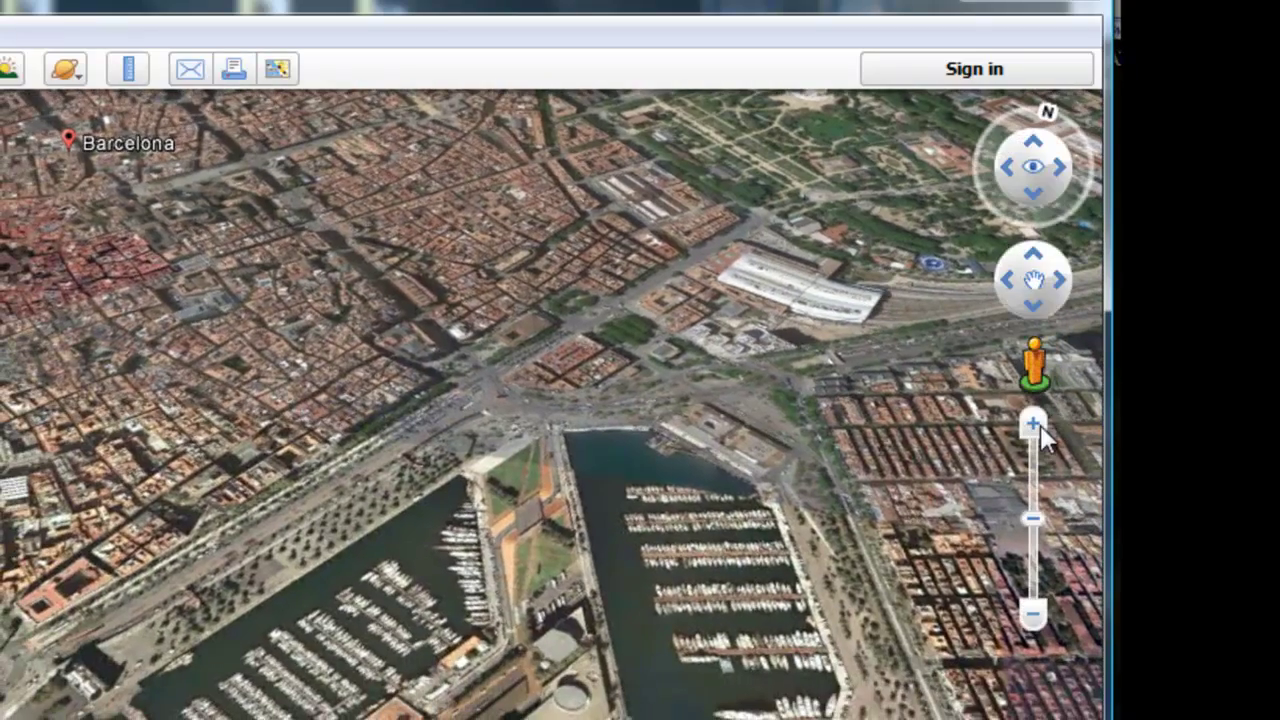
left_click(1040, 423)
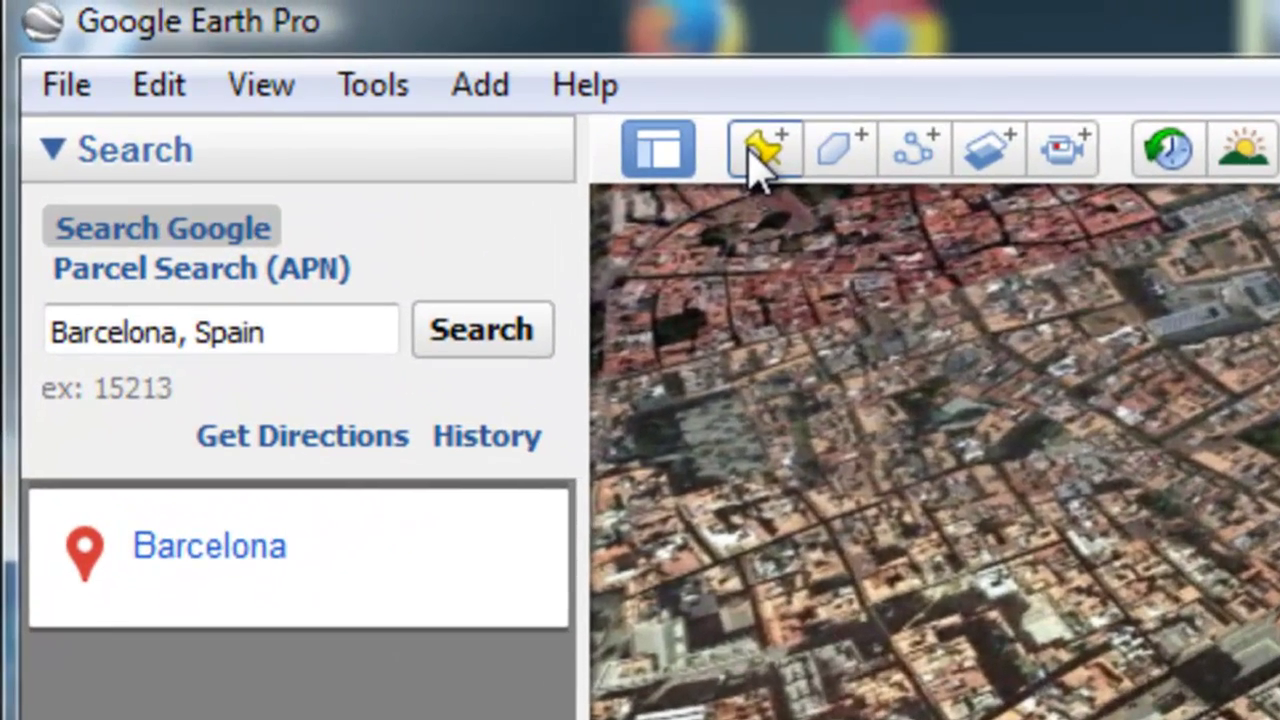
- Save the framed harbour view as a placemark named "Barcelona" and clear the Barcelona search result
left_click(458, 67)
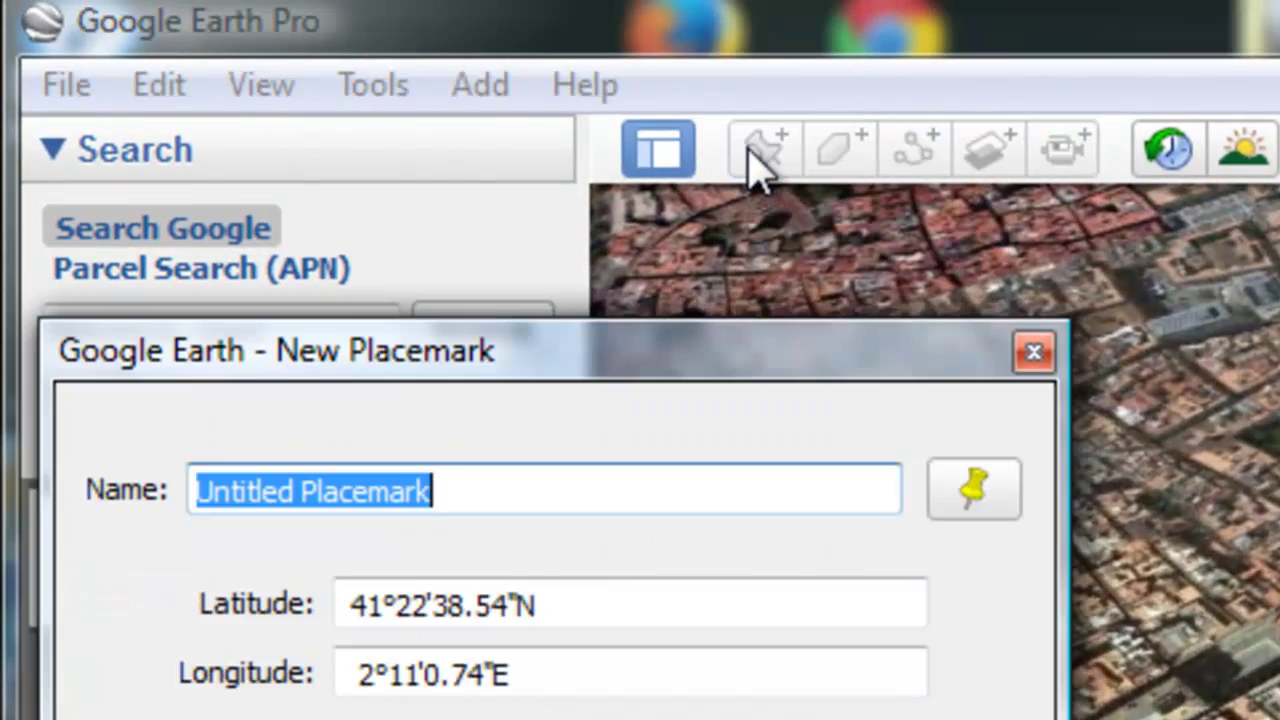
left_click_drag(760, 486, 51, 466)
type("Barcelona")
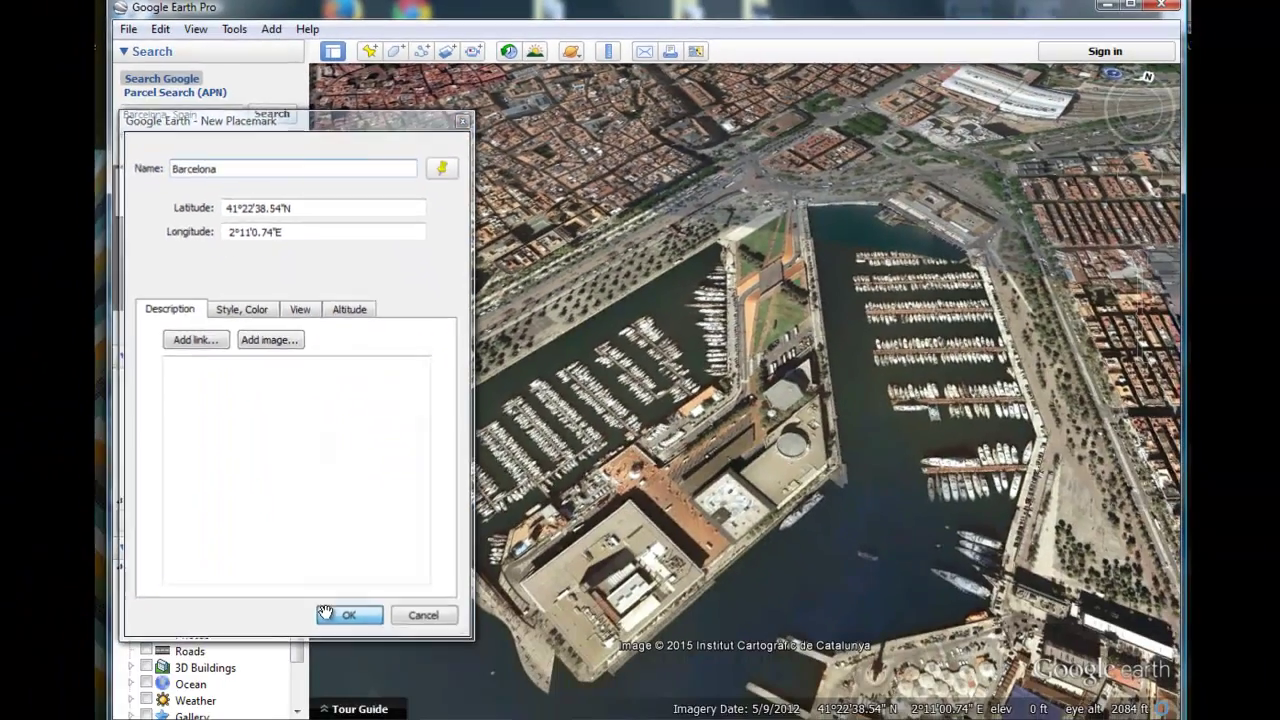
left_click(326, 610)
left_click(282, 325)
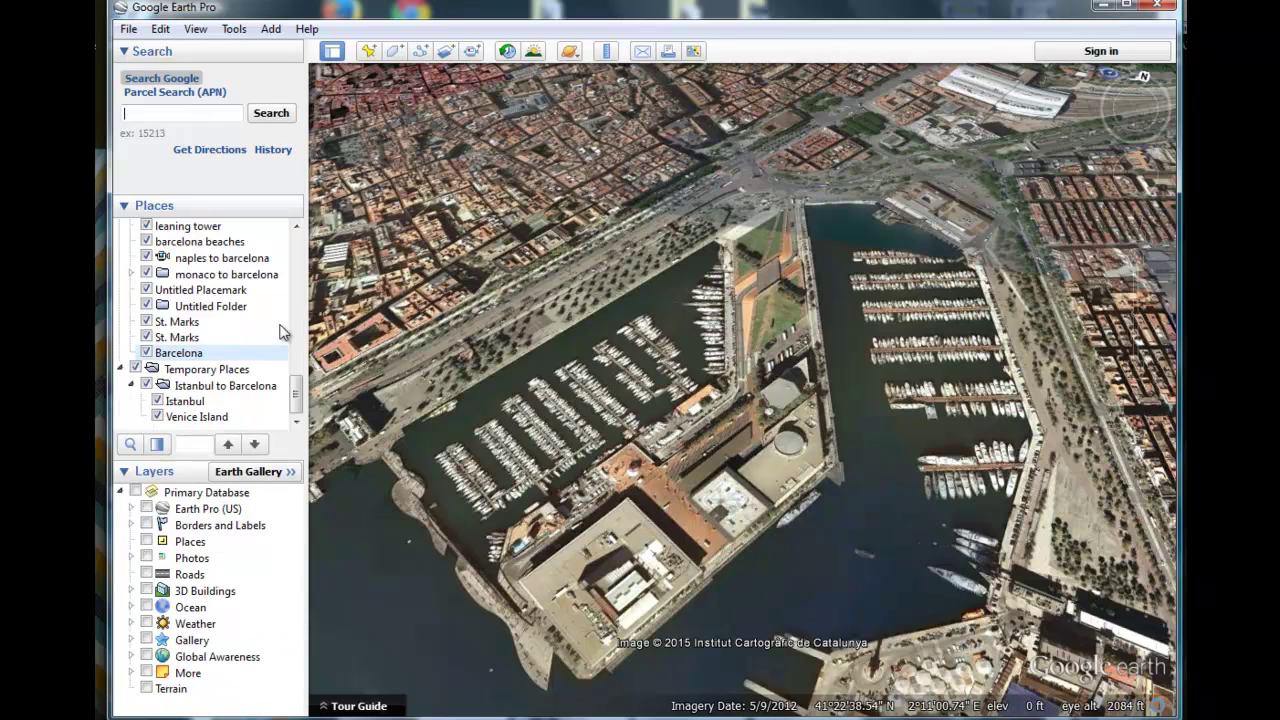
- Move the "St. Marks" and "Barcelona" placemarks into the "Istanbul to Barcelona" folder, in that order below "Venice Island"
left_click(296, 395)
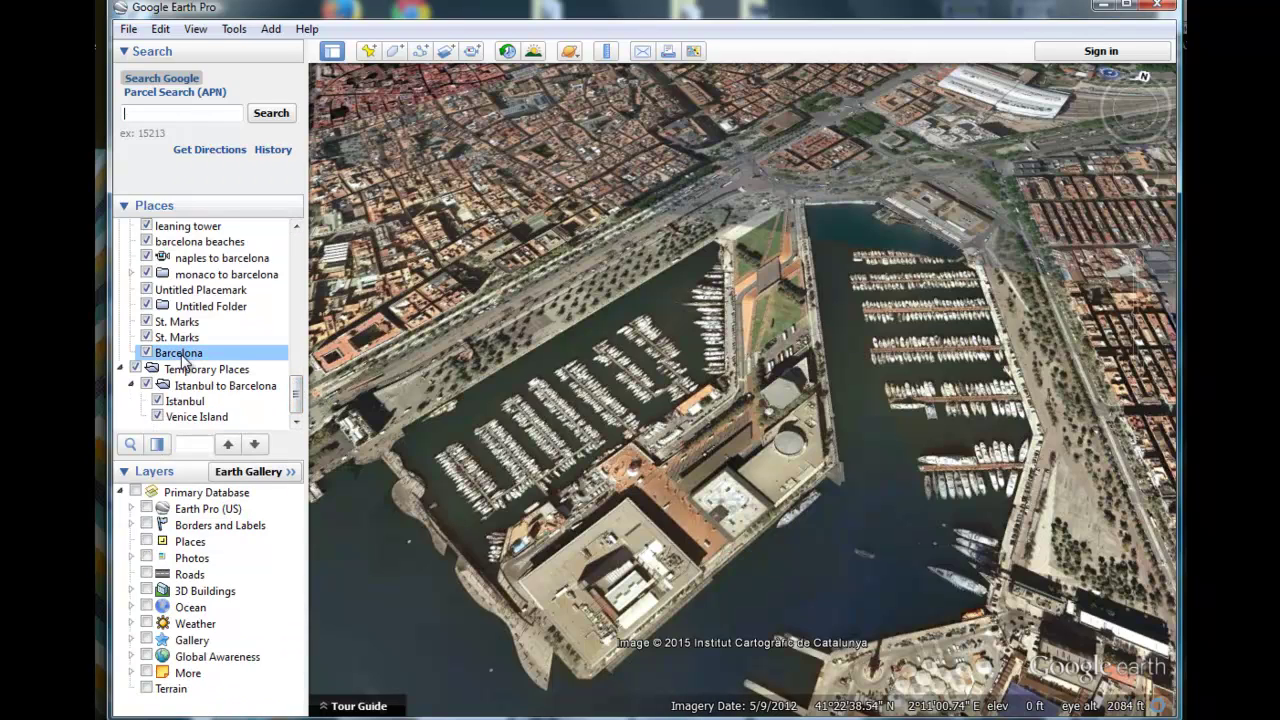
left_click_drag(172, 341, 172, 418)
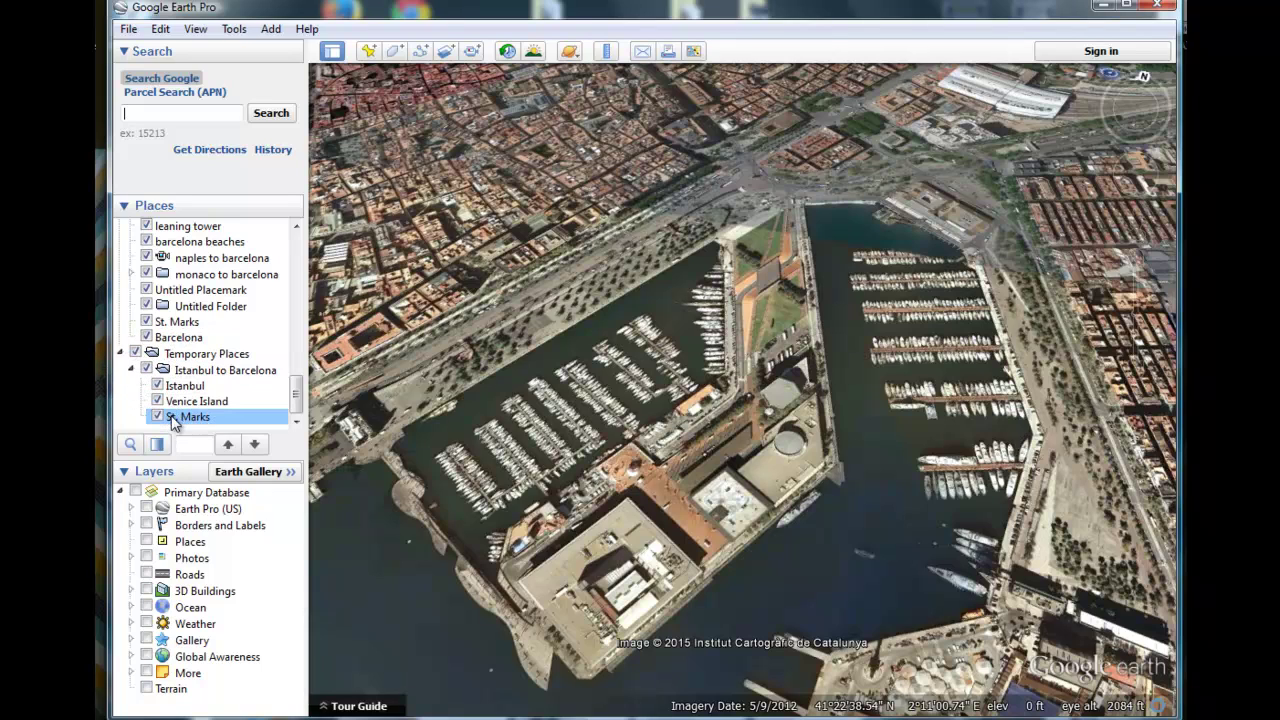
left_click_drag(184, 342, 216, 424)
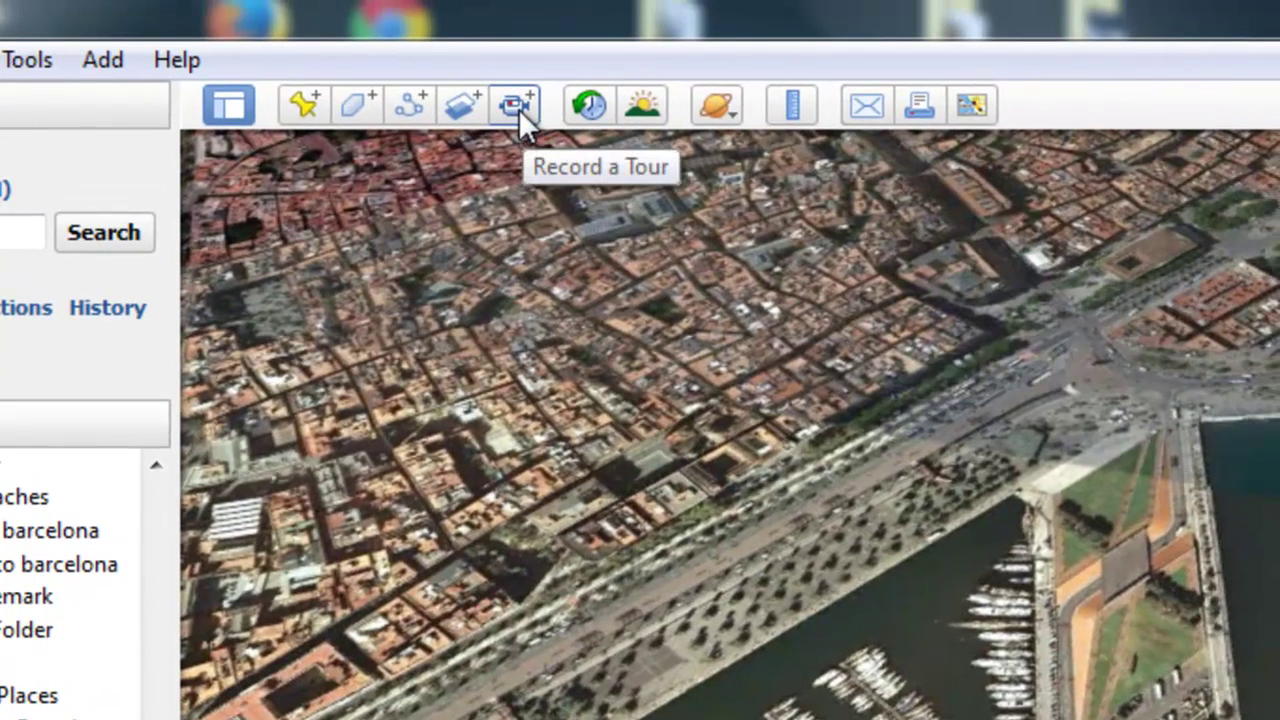
- Open the tour recorder, fly to the "Istanbul" placemark as the starting view and start recording the tour
left_click(518, 108)
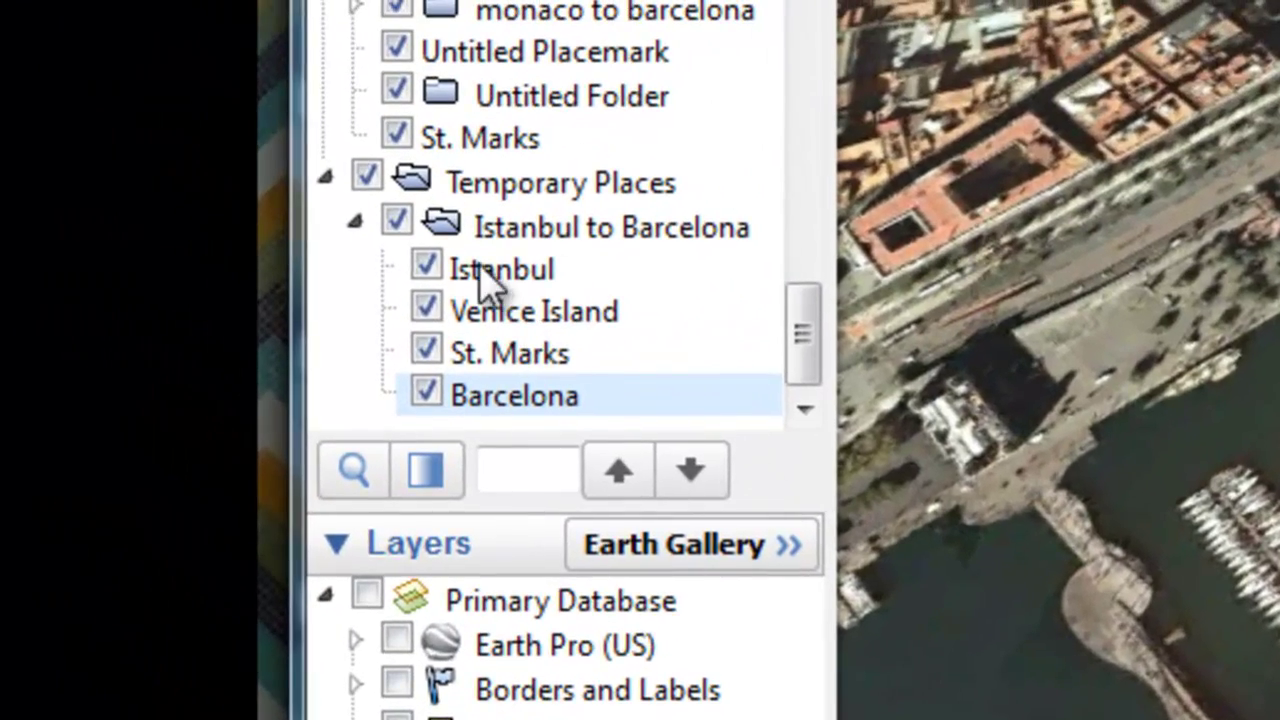
double_click(489, 270)
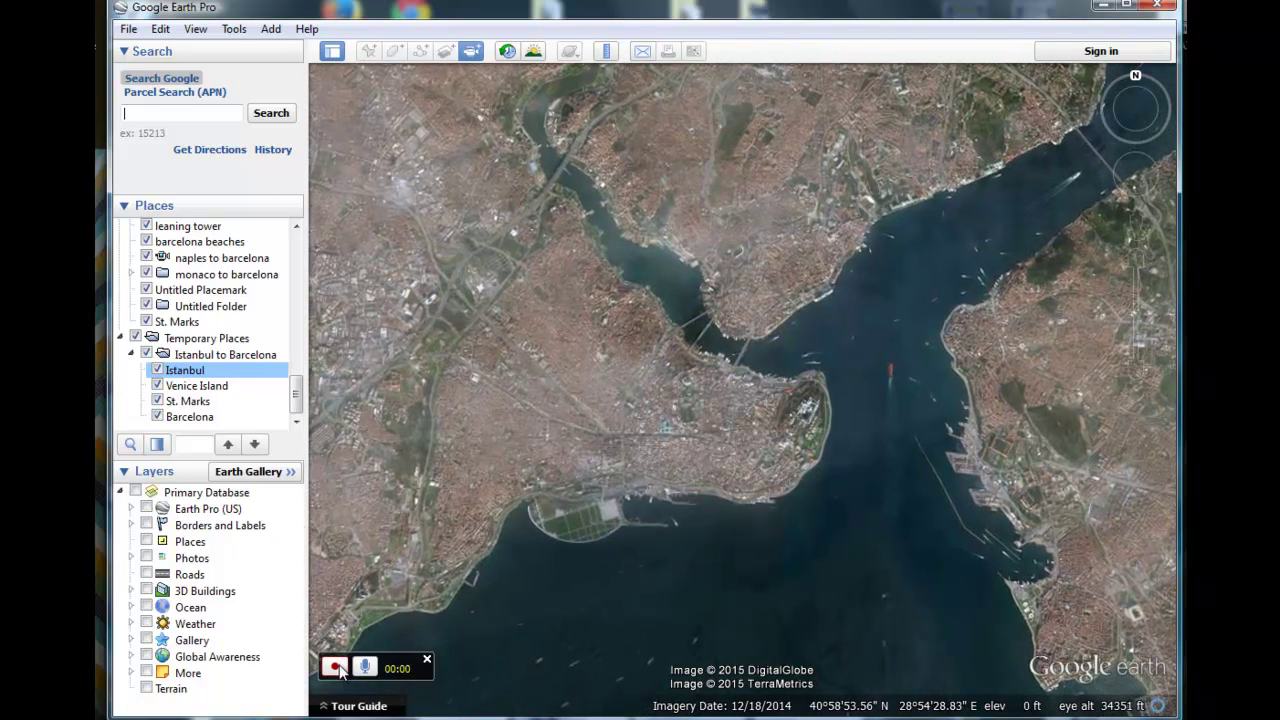
left_click(336, 668)
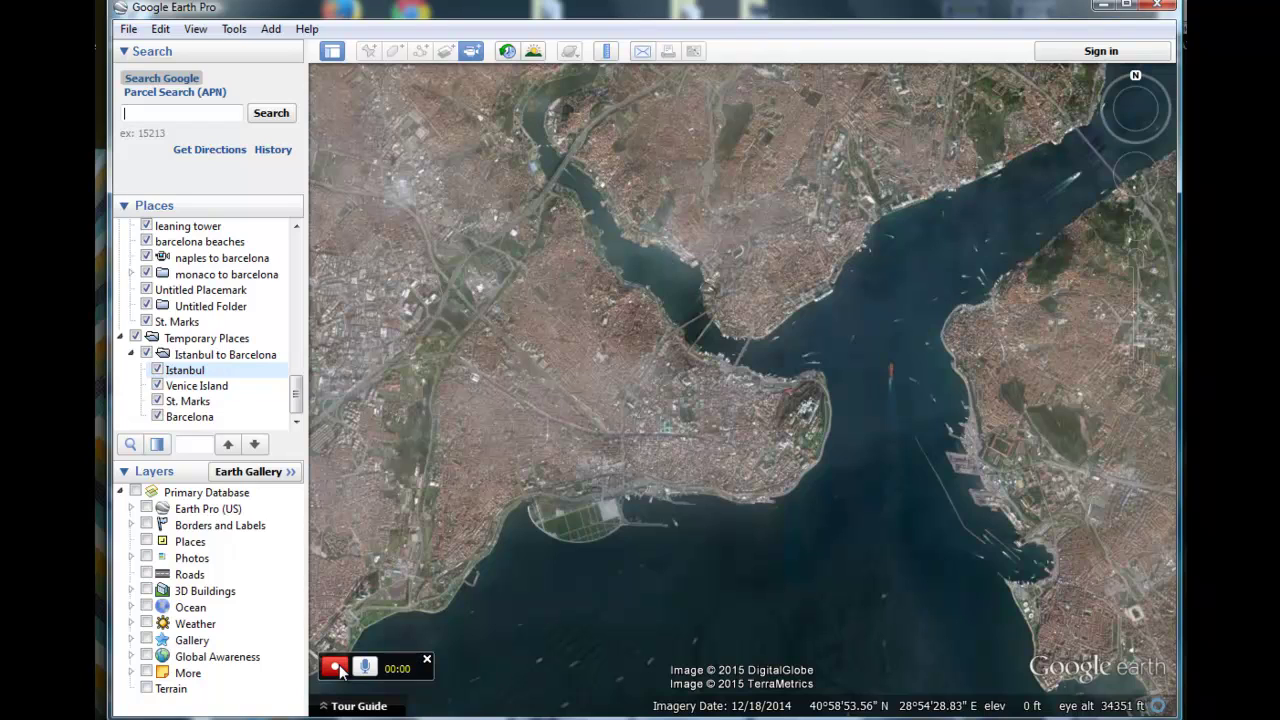
- Record the flights to "Venice Island", "St. Marks" and "Barcelona" in that order, and stop the tour recording
double_click(211, 388)
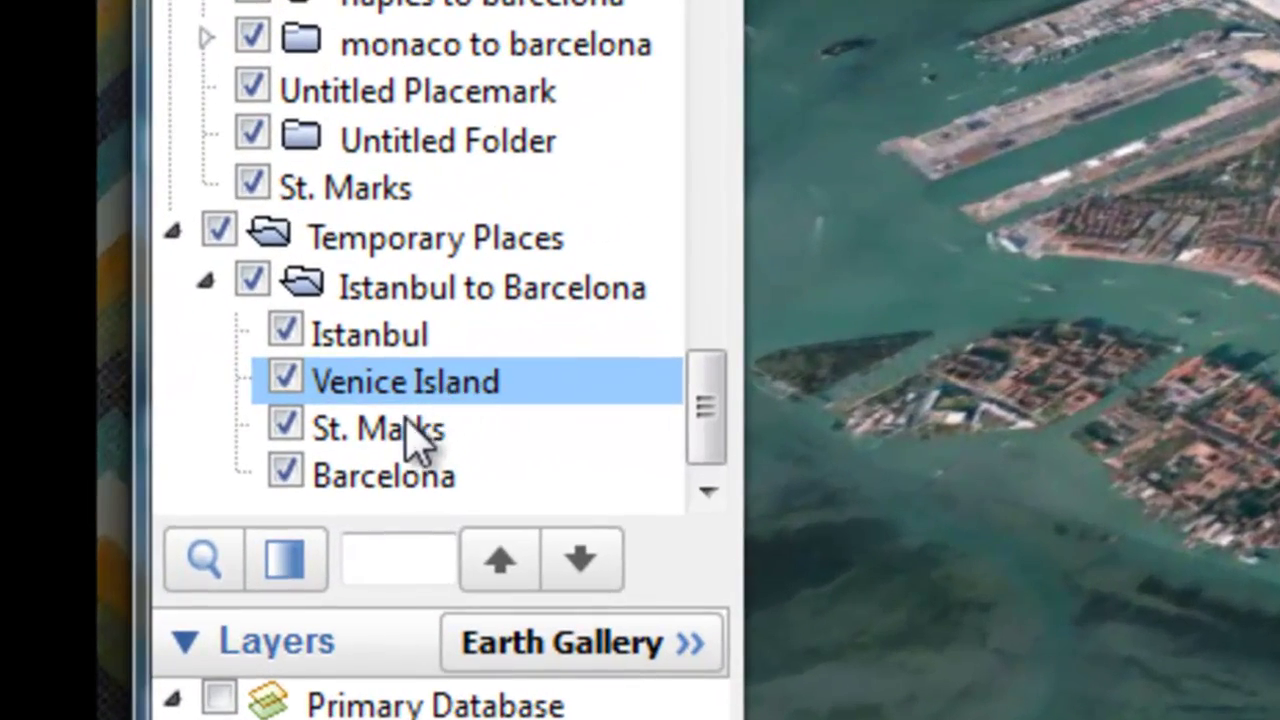
left_click(405, 440)
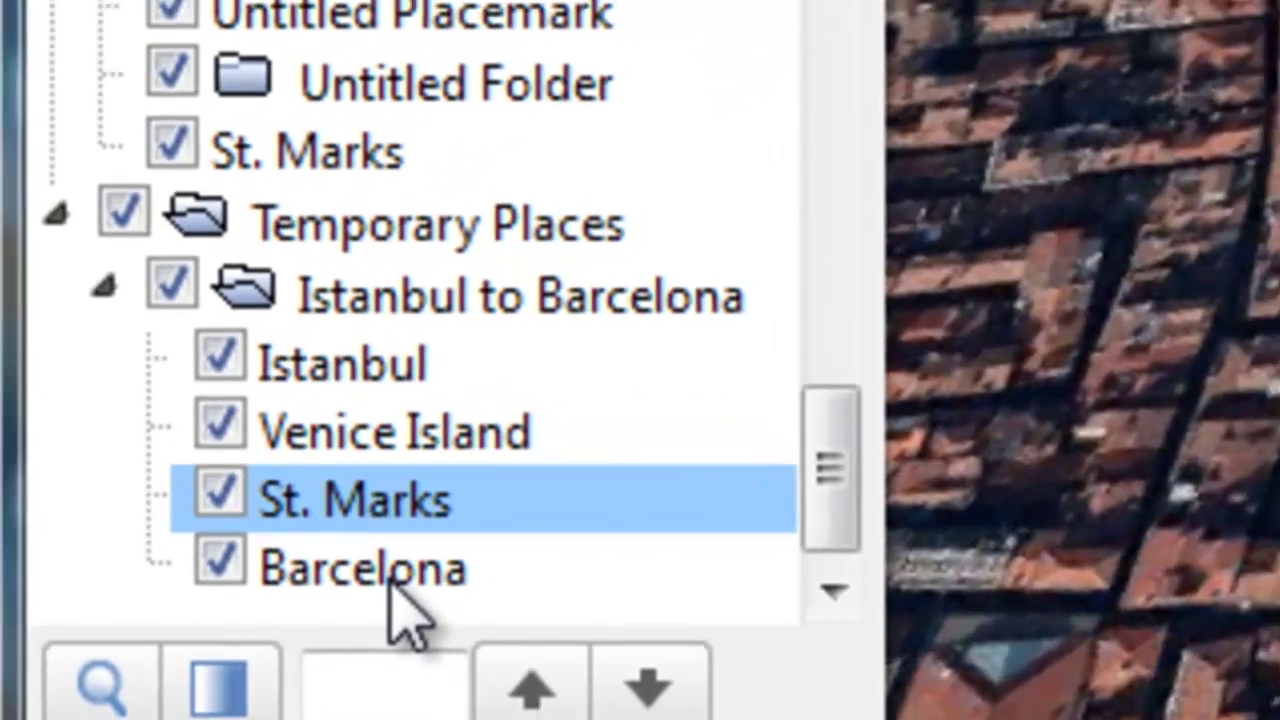
double_click(405, 588)
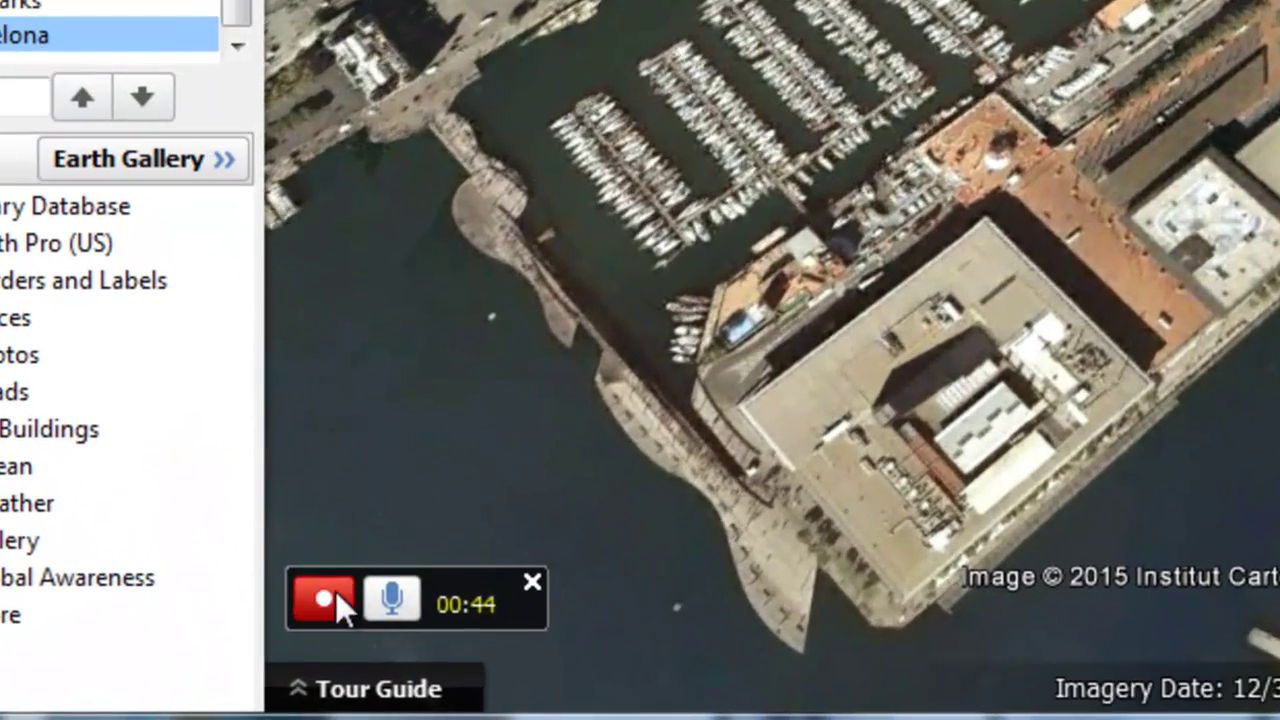
left_click(325, 600)
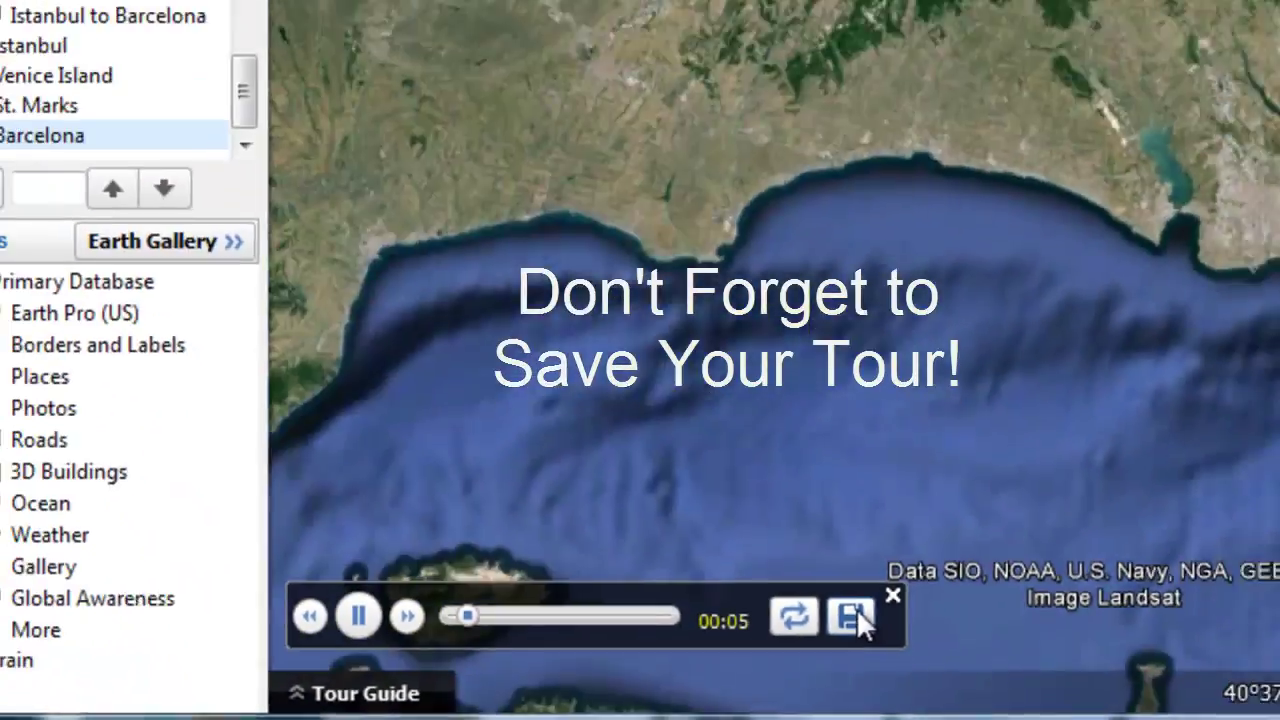
- Save the recorded tour with the name "Istanbul to Barcelona"
left_click(1110, 545)
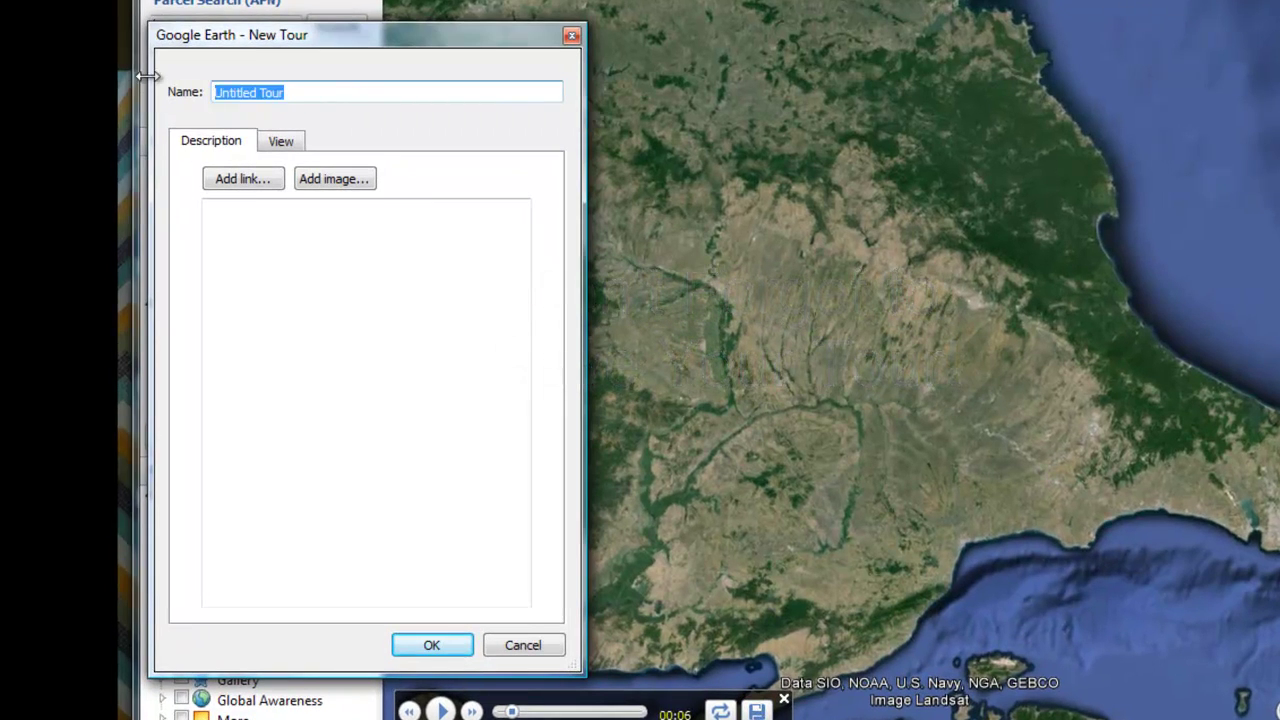
type("Istanbul to Barcelona")
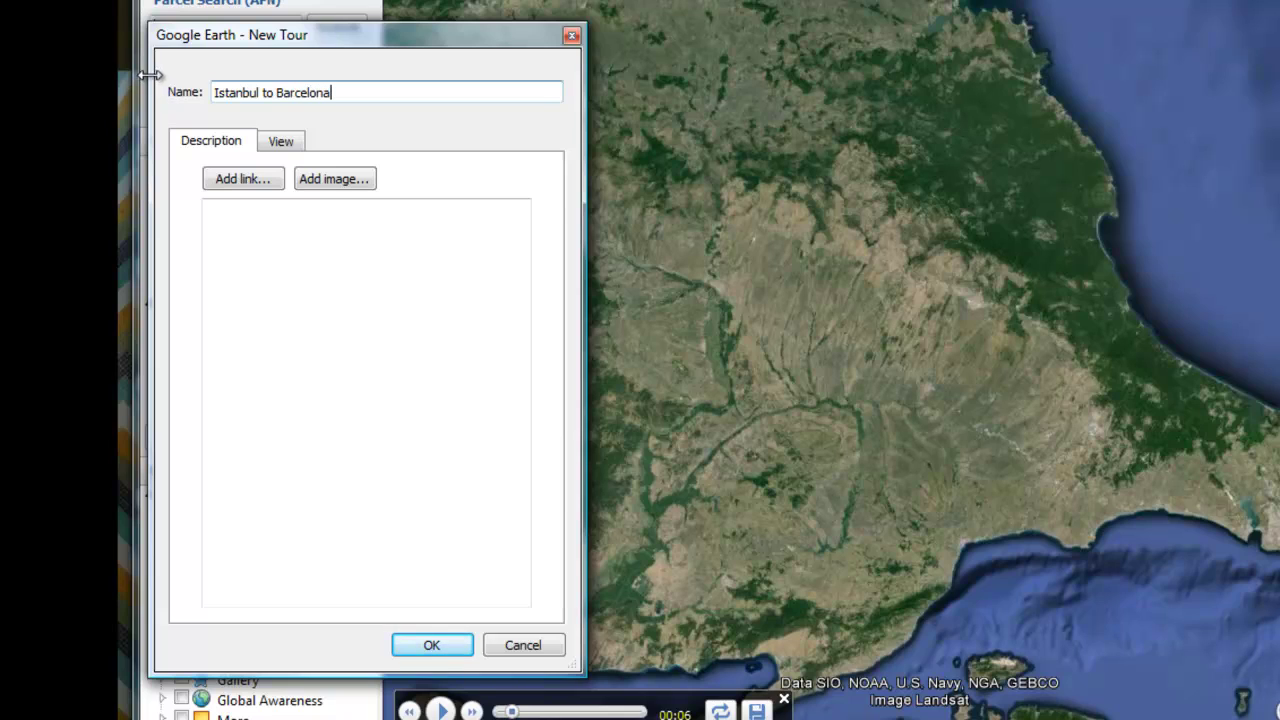
left_click(431, 645)
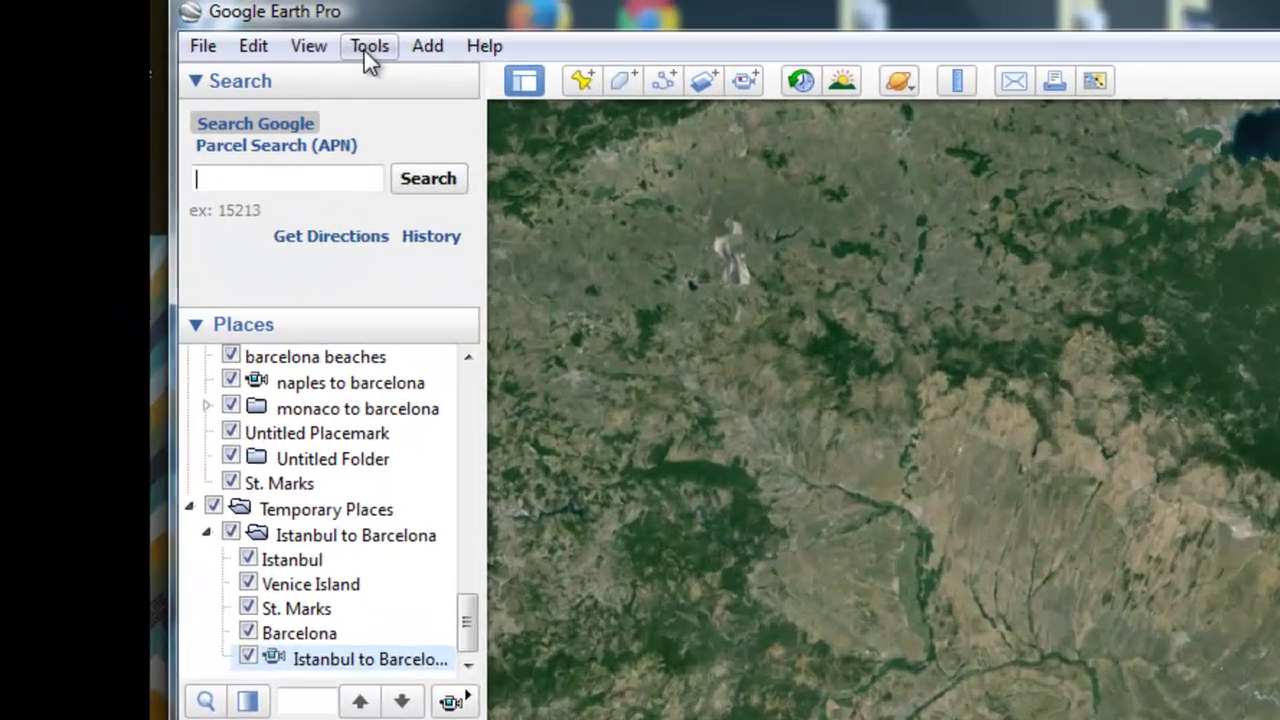
- Create a 30 FPS movie from the saved "Istanbul to Barcelona" tour with Movie Maker, stored as "istanbul to barcelona.wmv"
left_click(232, 29)
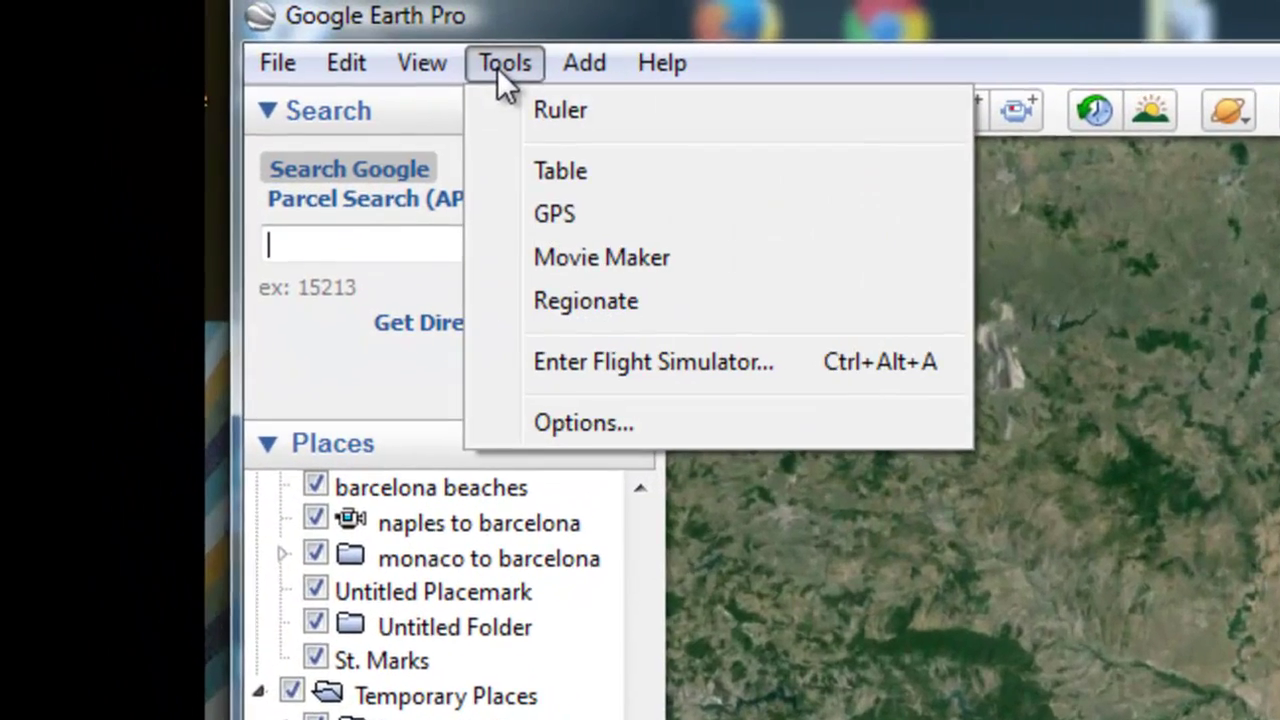
left_click(613, 257)
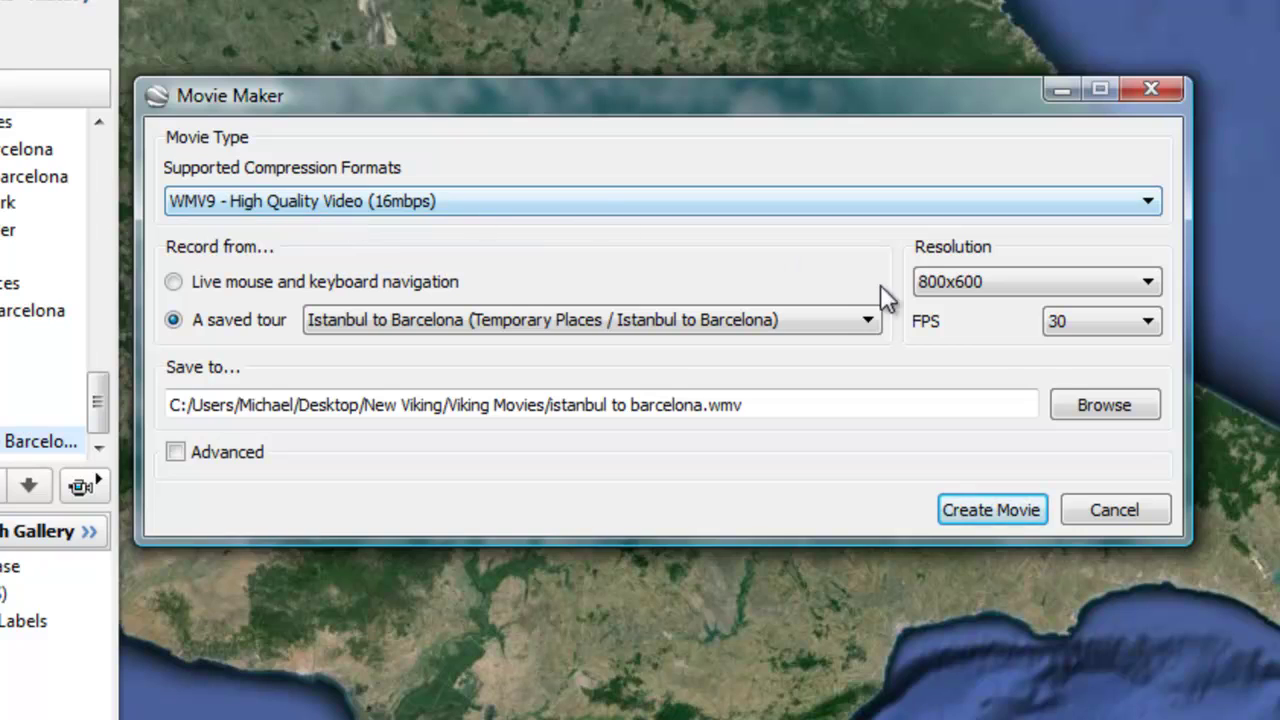
left_click(1072, 322)
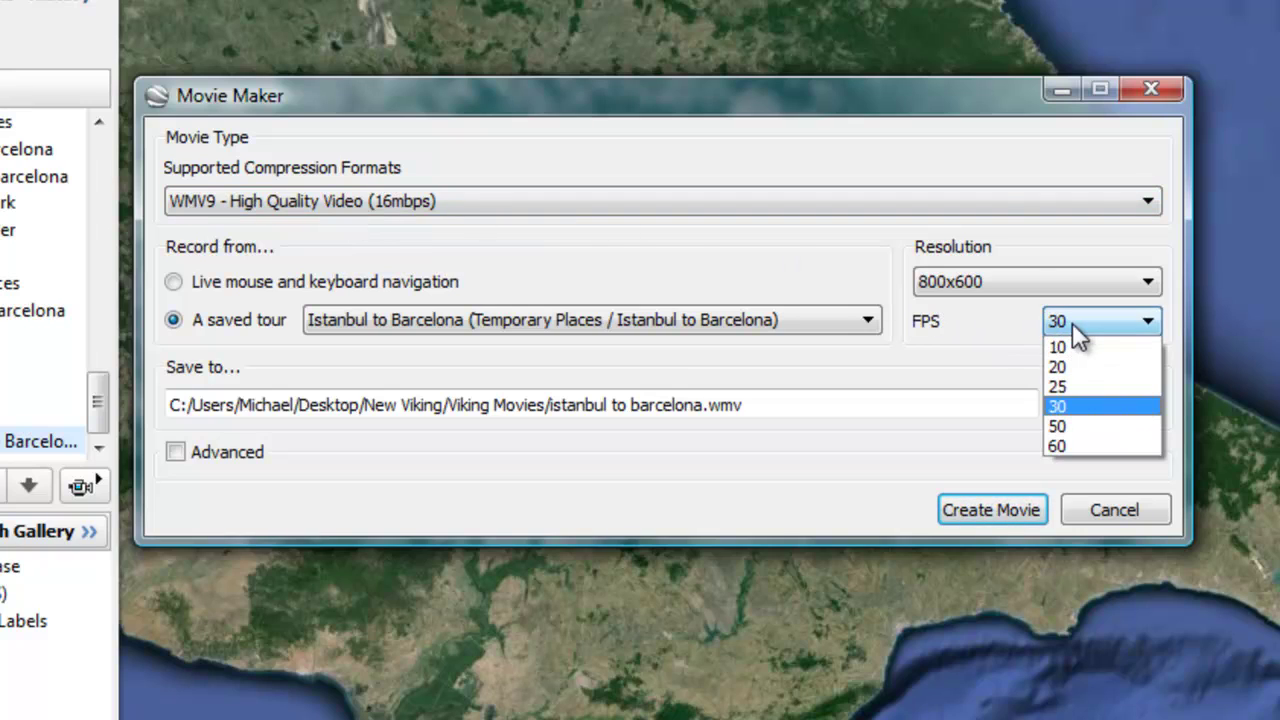
left_click(1090, 406)
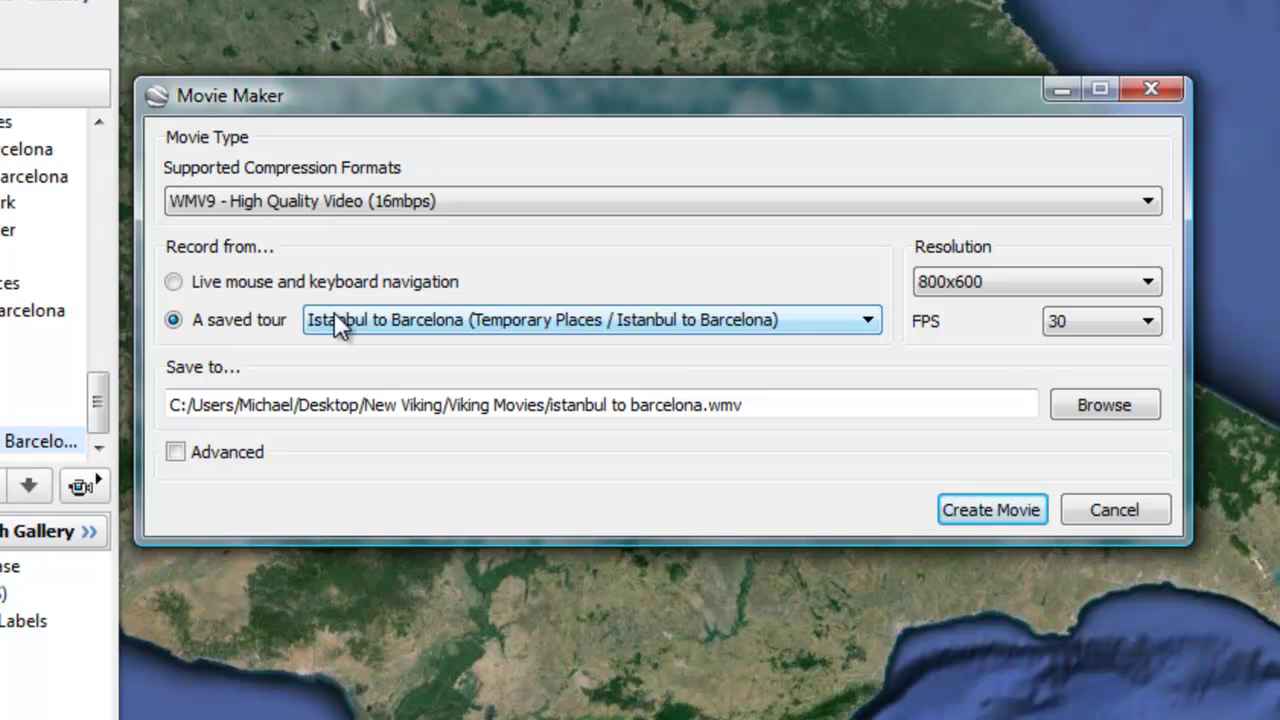
left_click(378, 405)
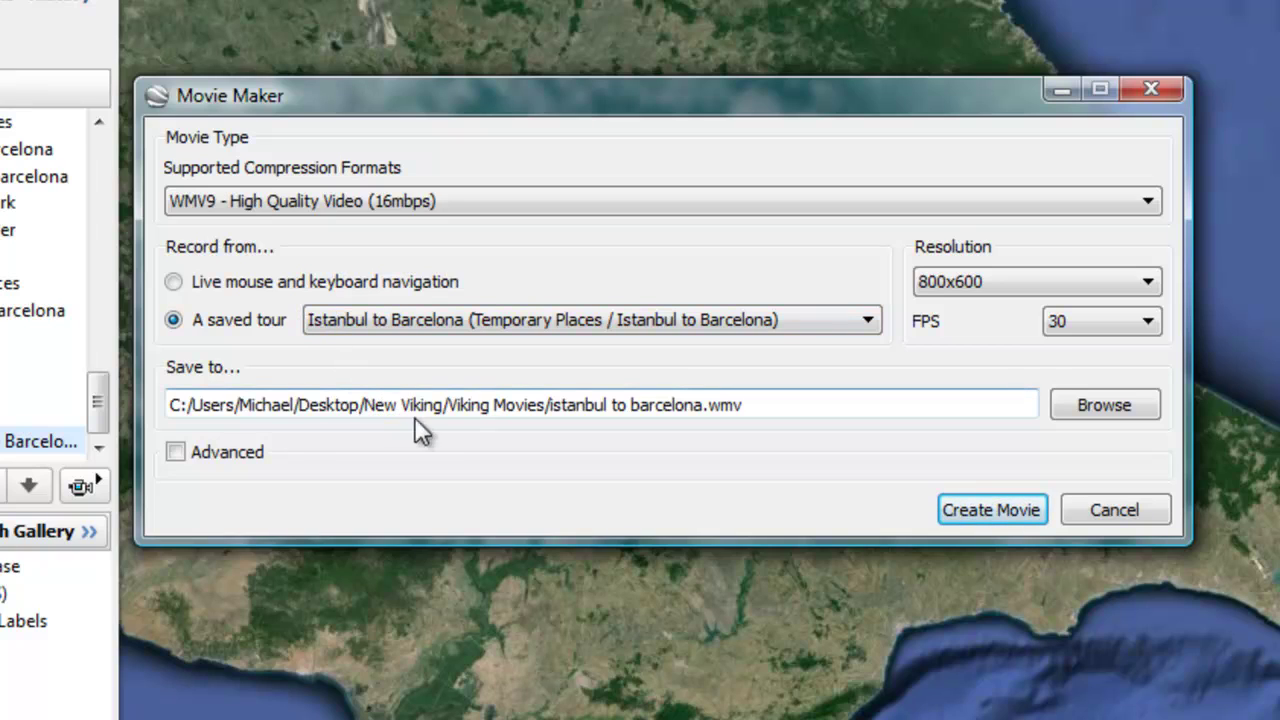
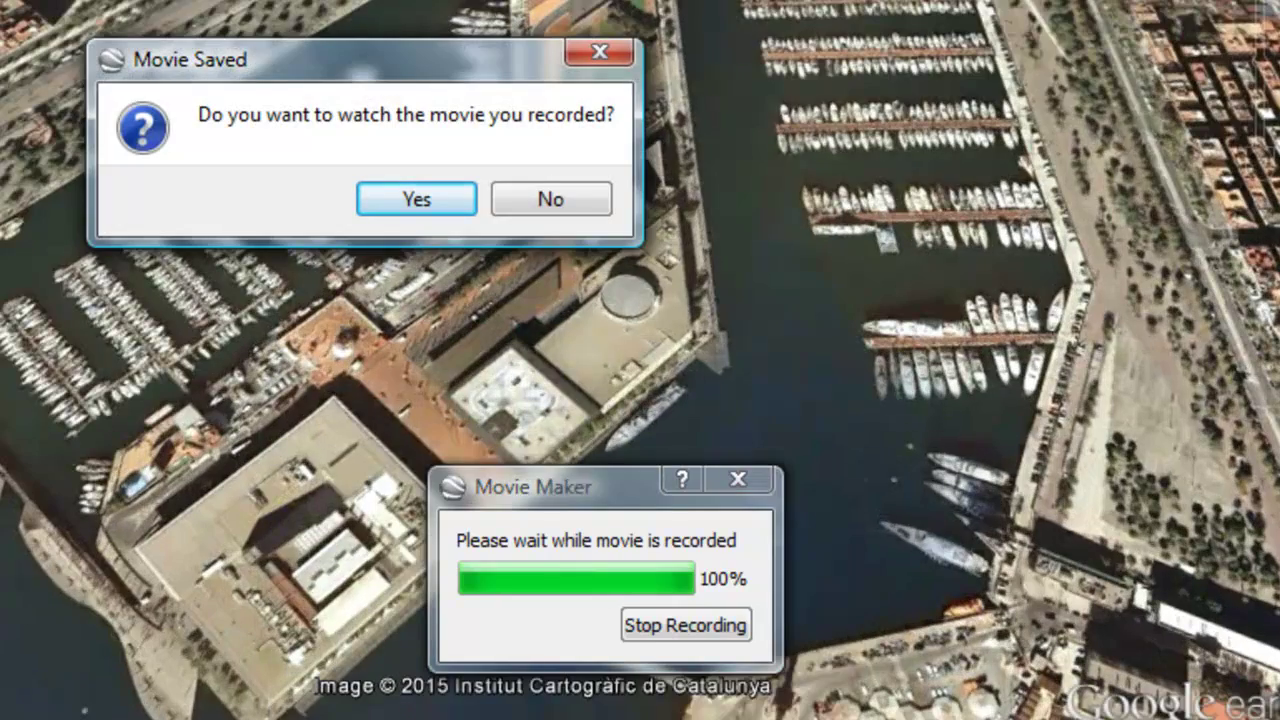
- Watch the recorded movie in HP MediaSmart Video, shrinking and repositioning the player window so it is fully visible
left_click(439, 190)
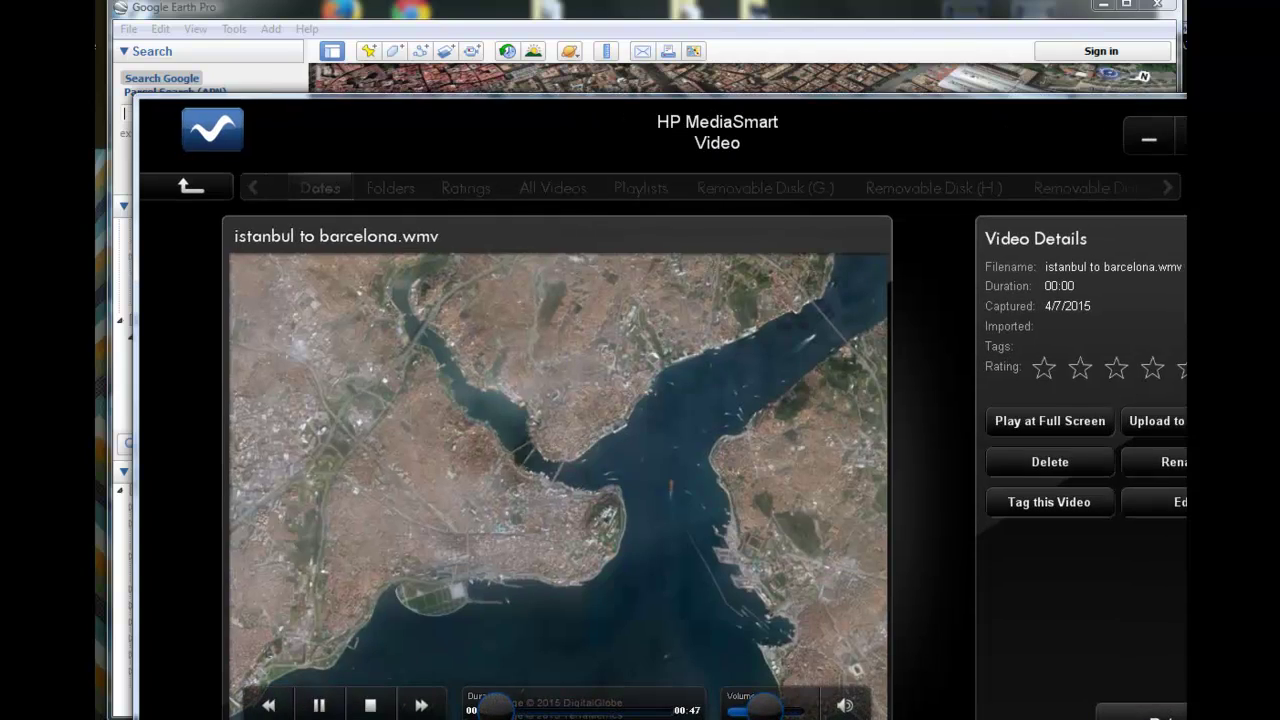
left_click_drag(1185, 718, 1045, 643)
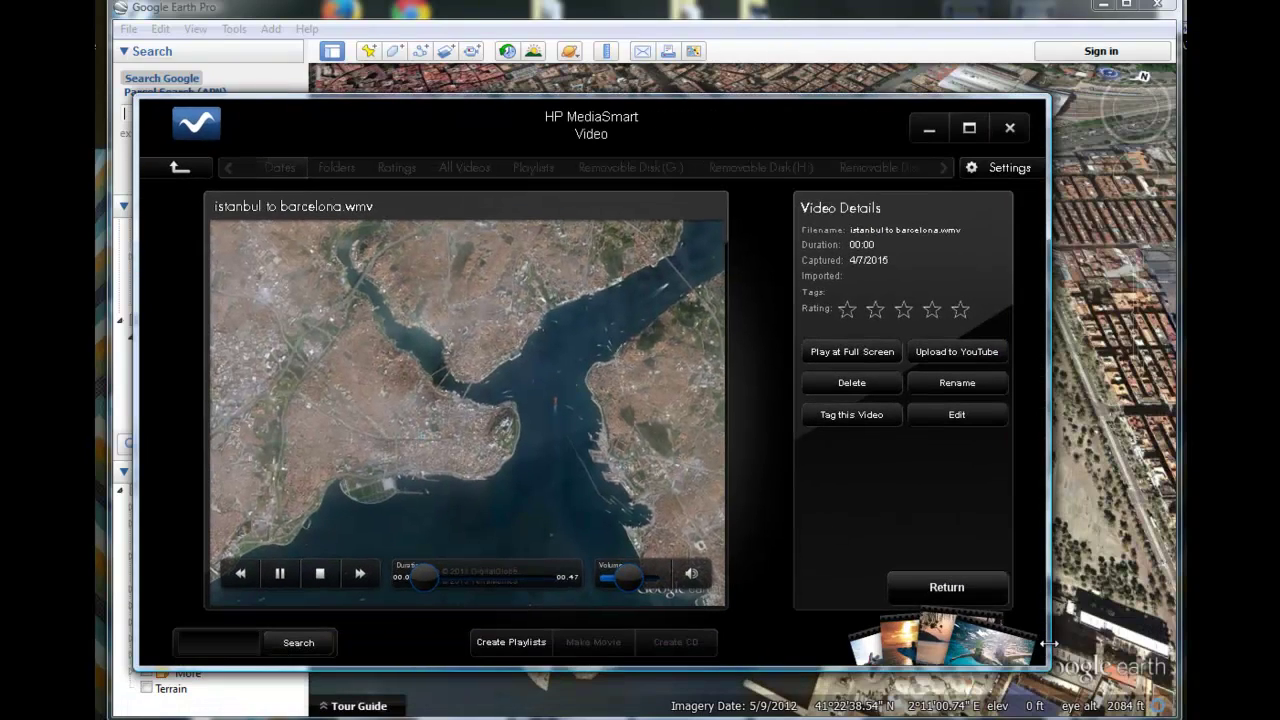
left_click_drag(654, 128, 758, 133)
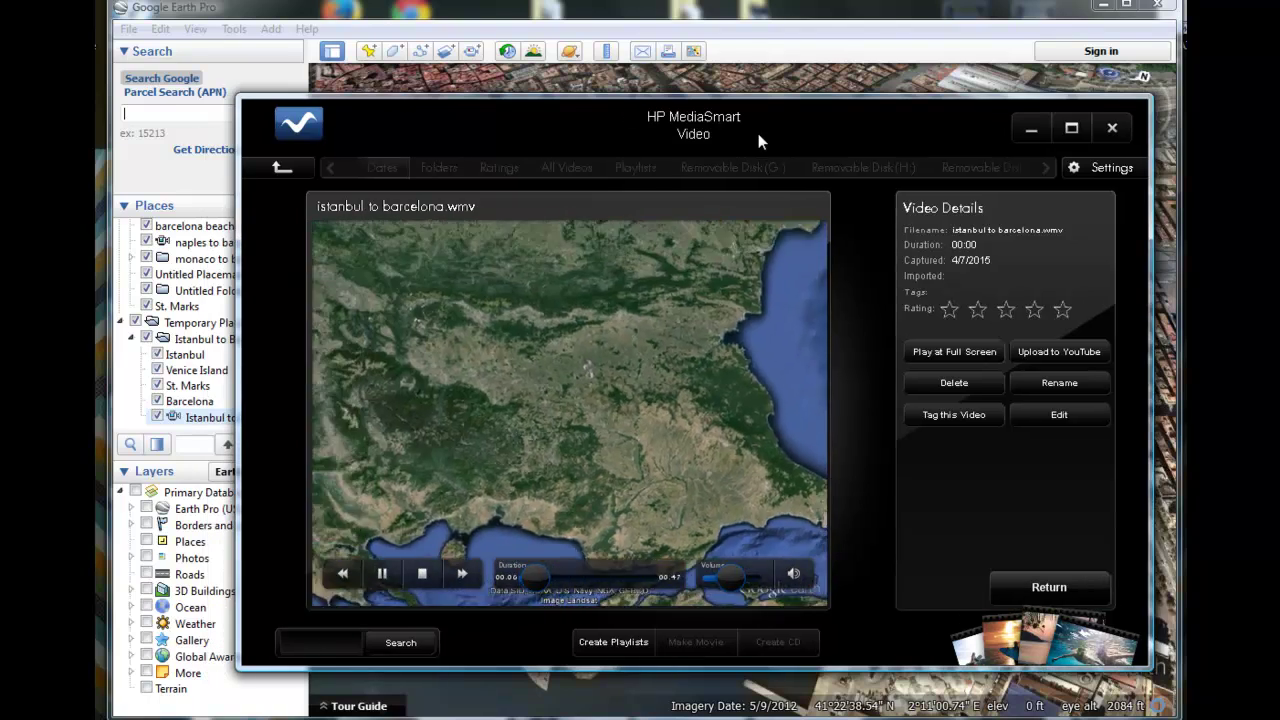